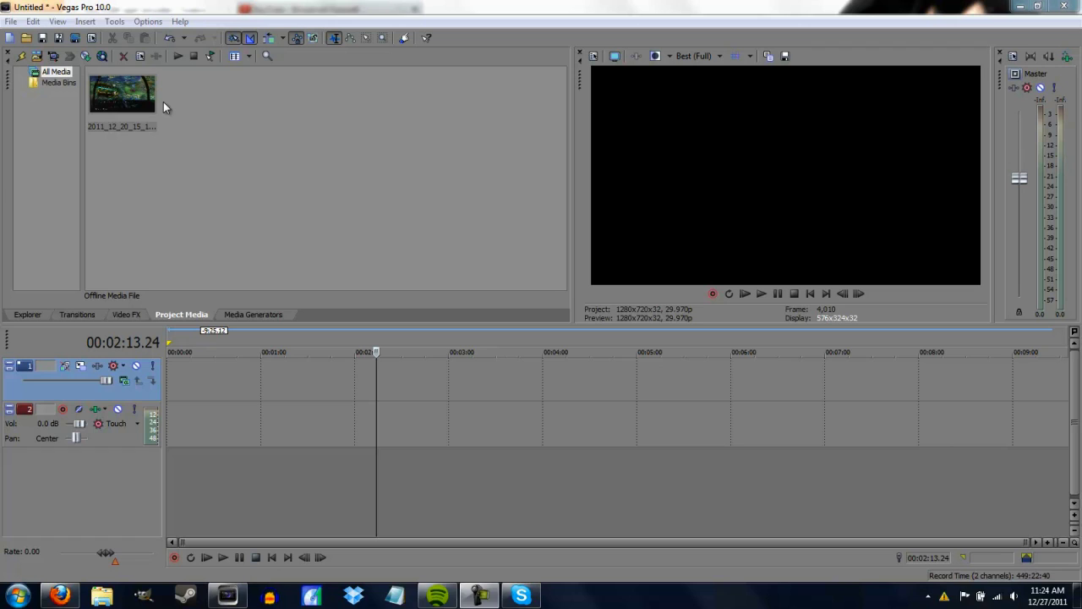
- Select the 2011_12_20_15_17_43.M2TS clip in Project Media to show its 1920x1080, 29.970 fps details
left_click(137, 99)
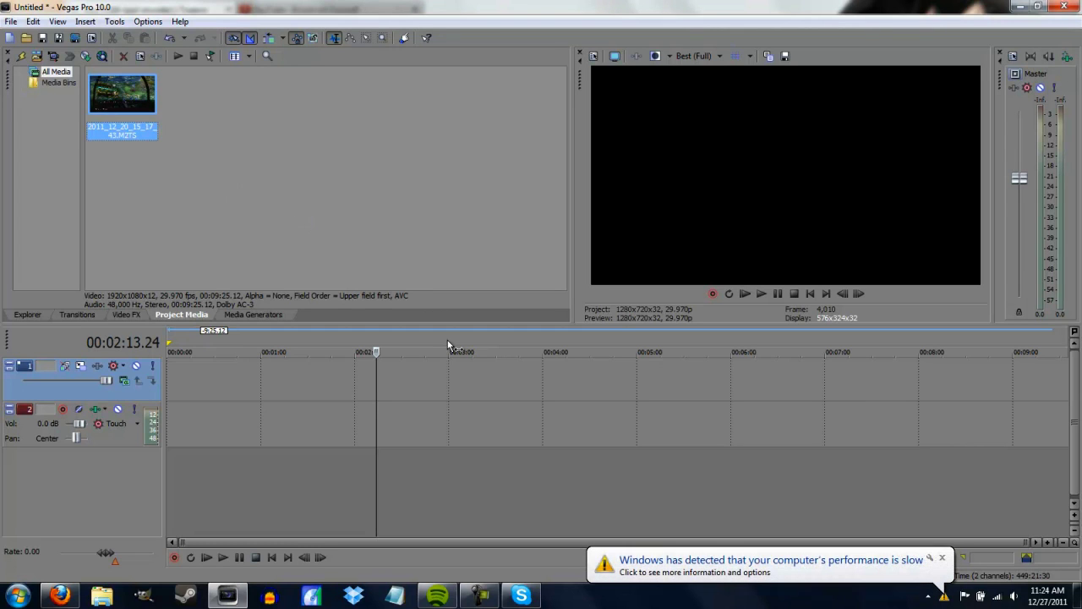
left_click(941, 558)
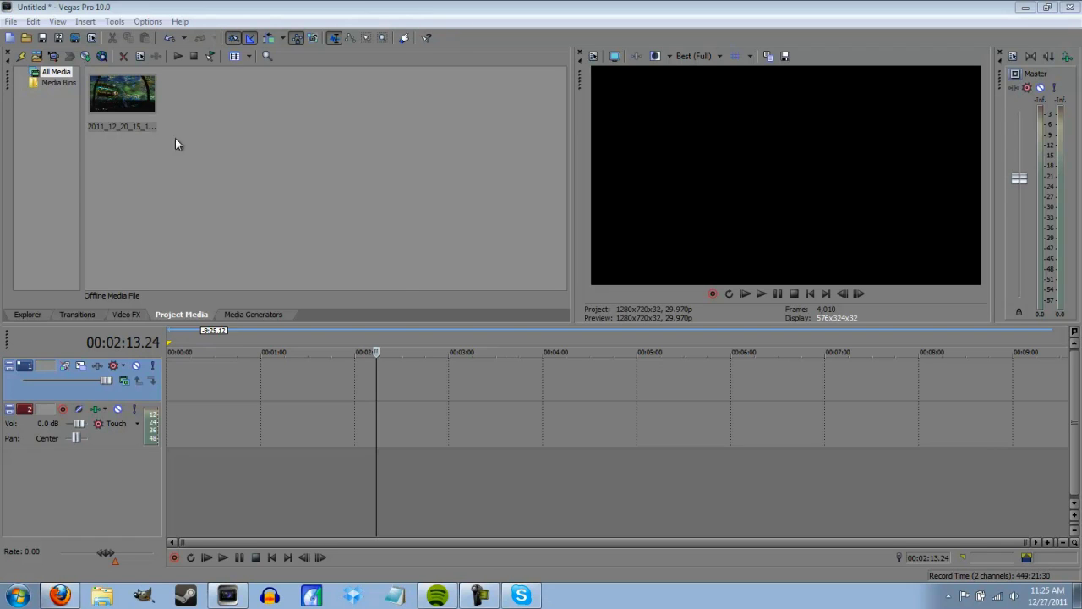
- Drag the M2TS game clip onto the timeline and select its video event on track 1
left_click(141, 114)
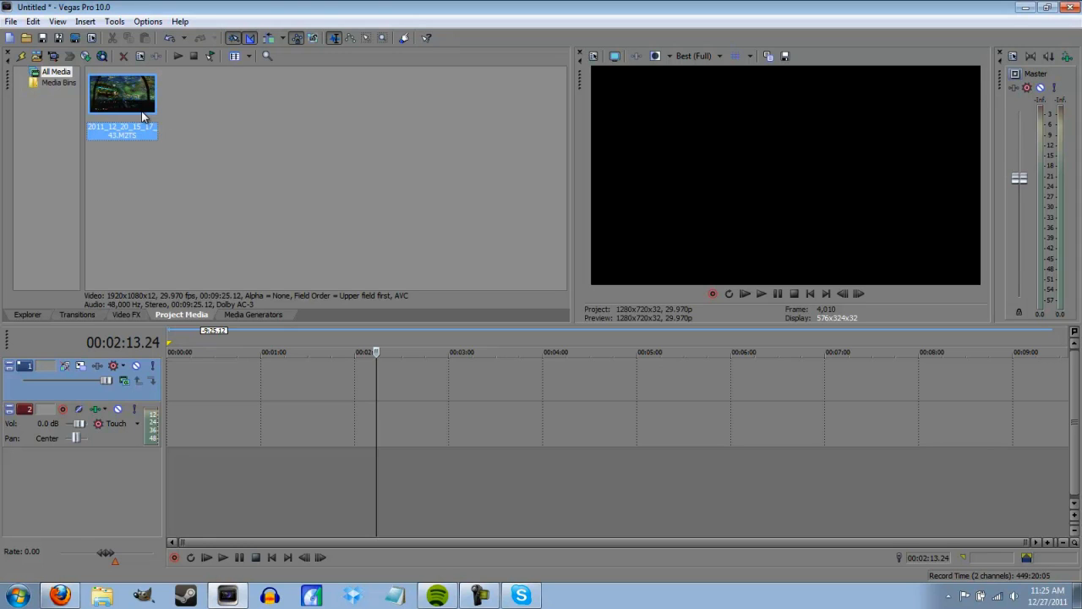
left_click_drag(119, 87, 166, 394)
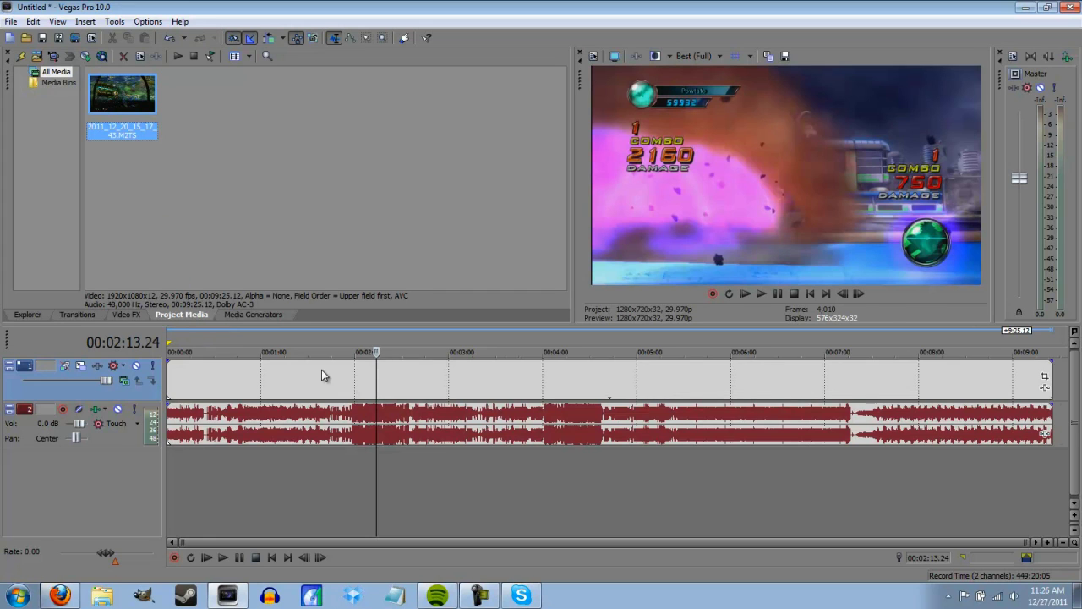
left_click(427, 371)
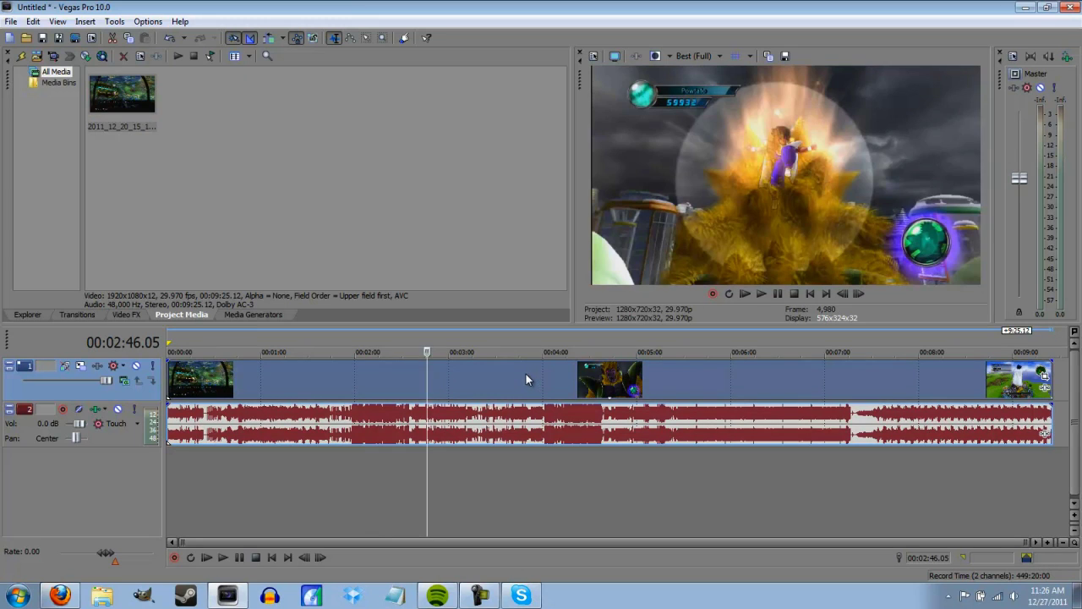
- Preview the clip at about 4:02, 4:30 and 2:25, then mute and restore the audio event's gain
left_click(546, 372)
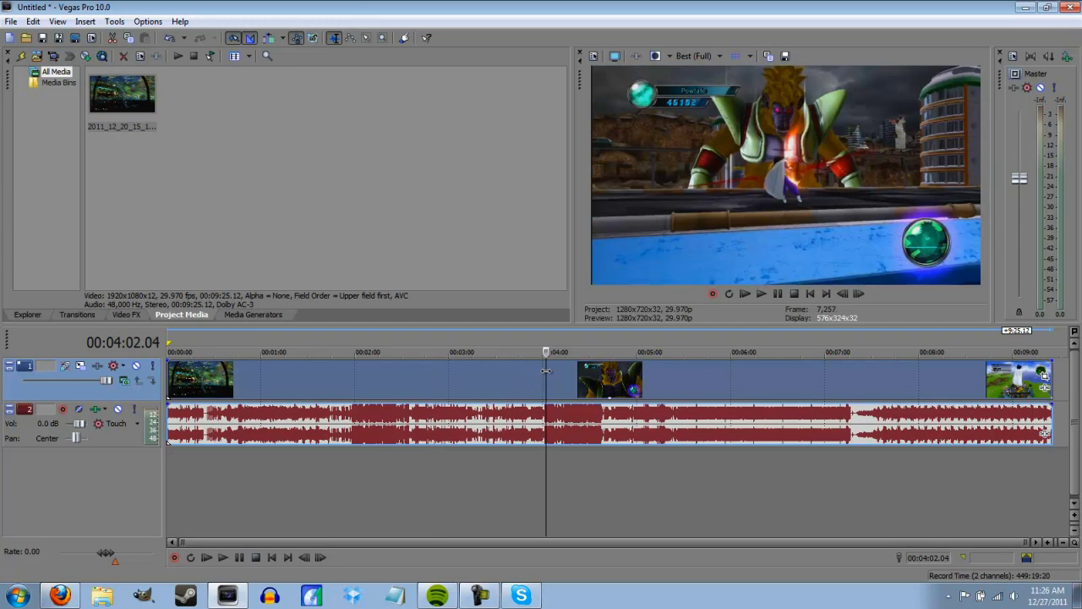
left_click(589, 375)
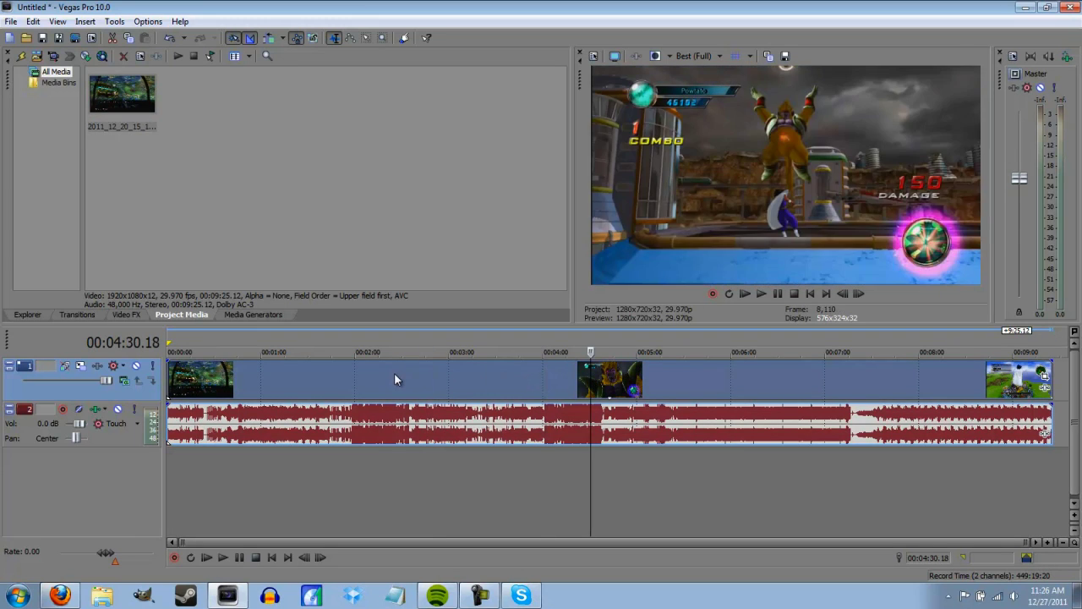
left_click(394, 379)
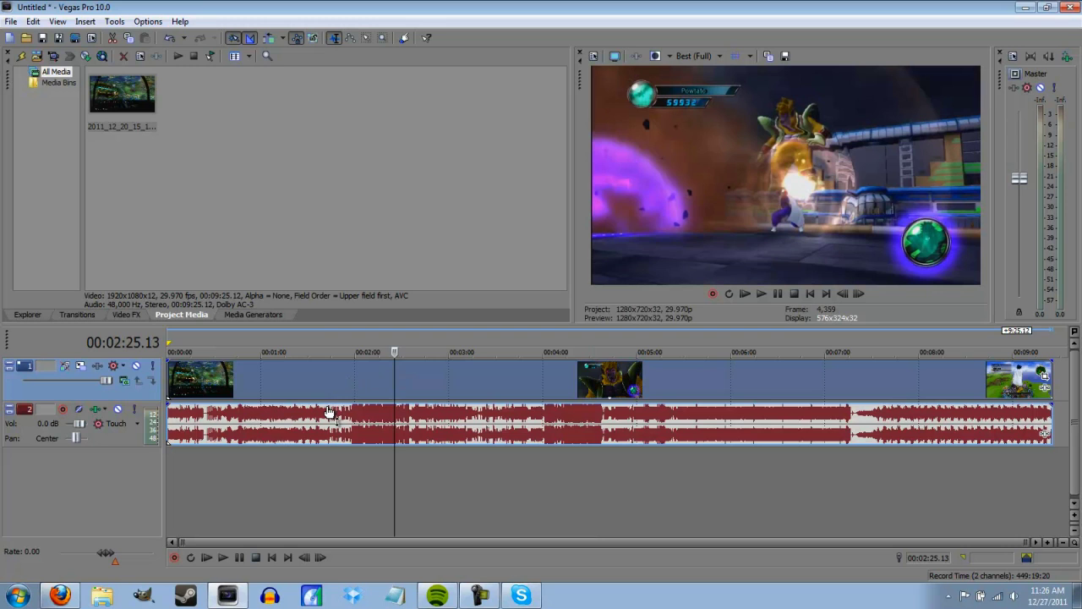
left_click_drag(328, 409, 326, 437)
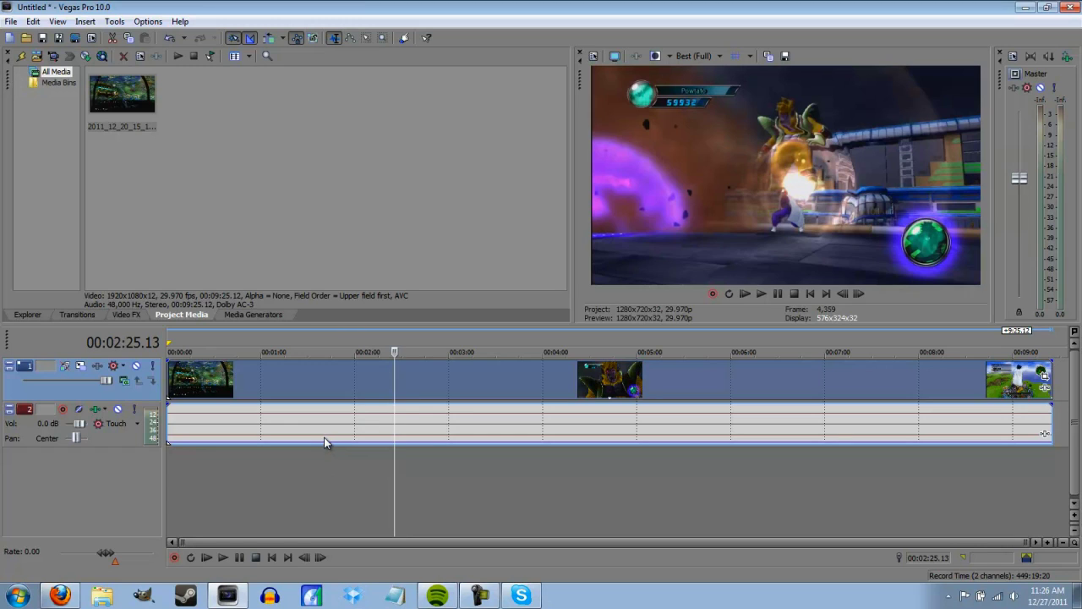
left_click_drag(326, 443, 327, 449)
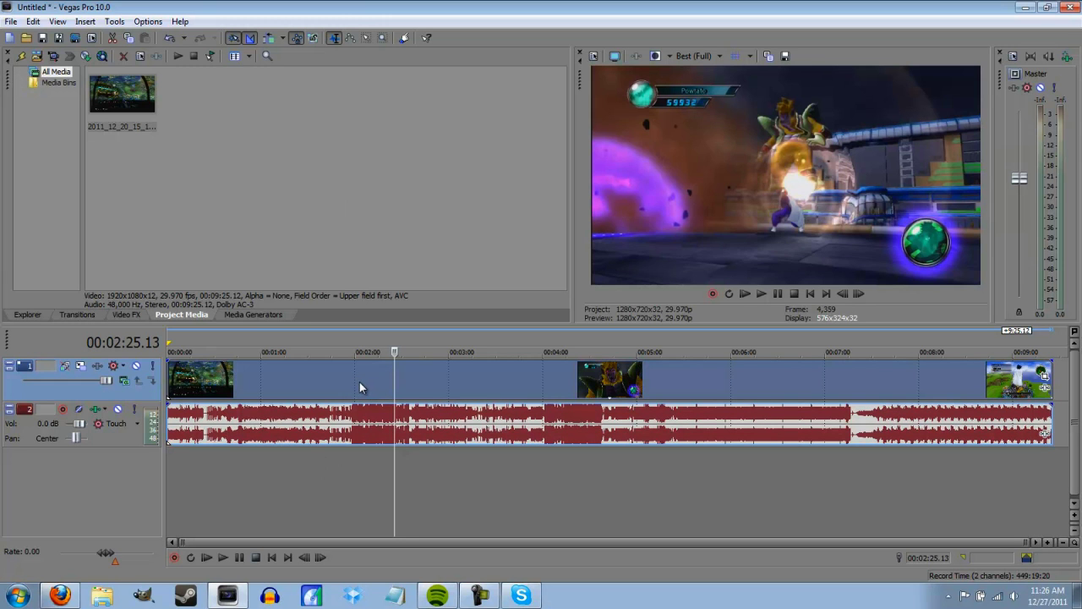
right_click(355, 377)
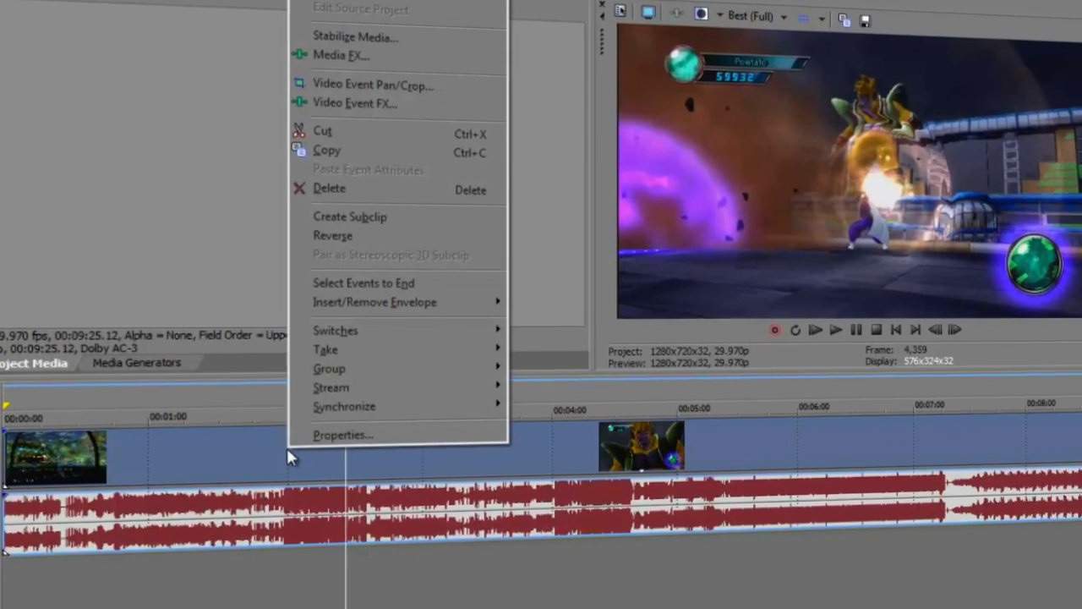
- Give the video event Disable resample, Reduce interlace flicker on and Maintain aspect ratio off
left_click(314, 435)
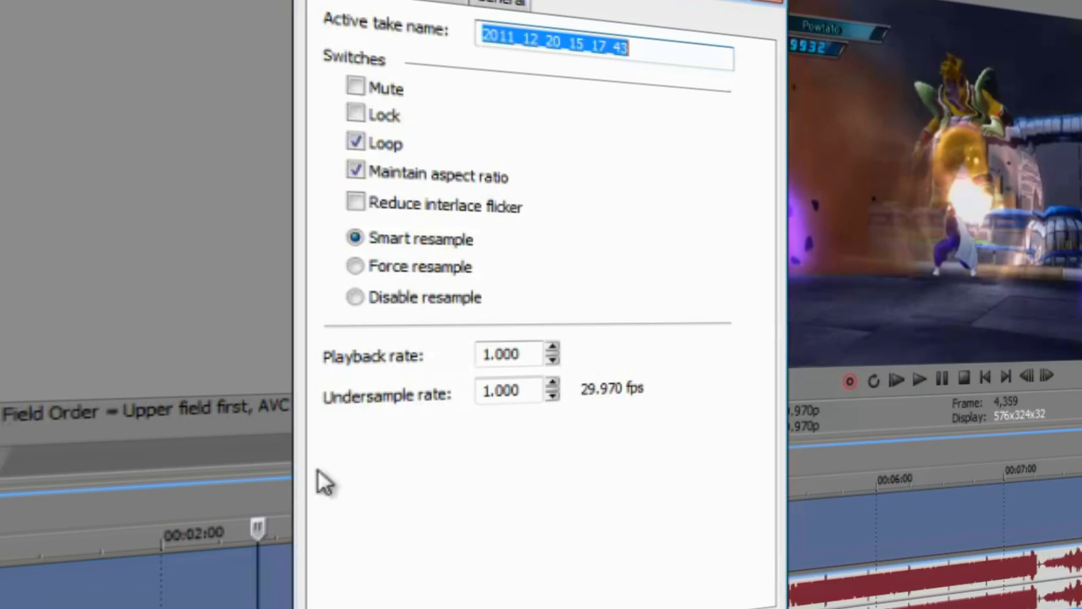
left_click(420, 305)
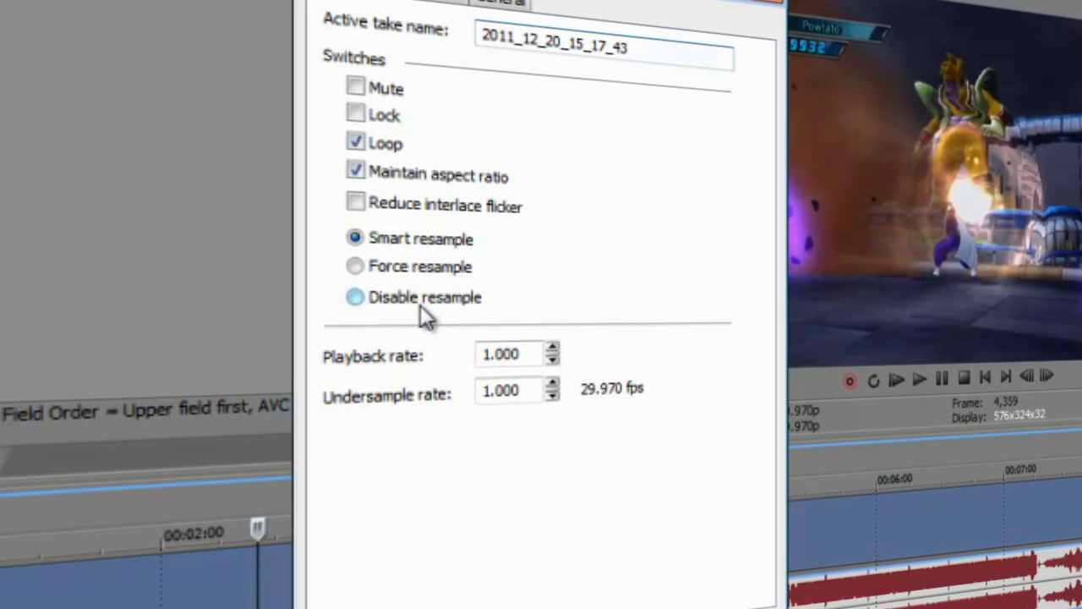
left_click(409, 202)
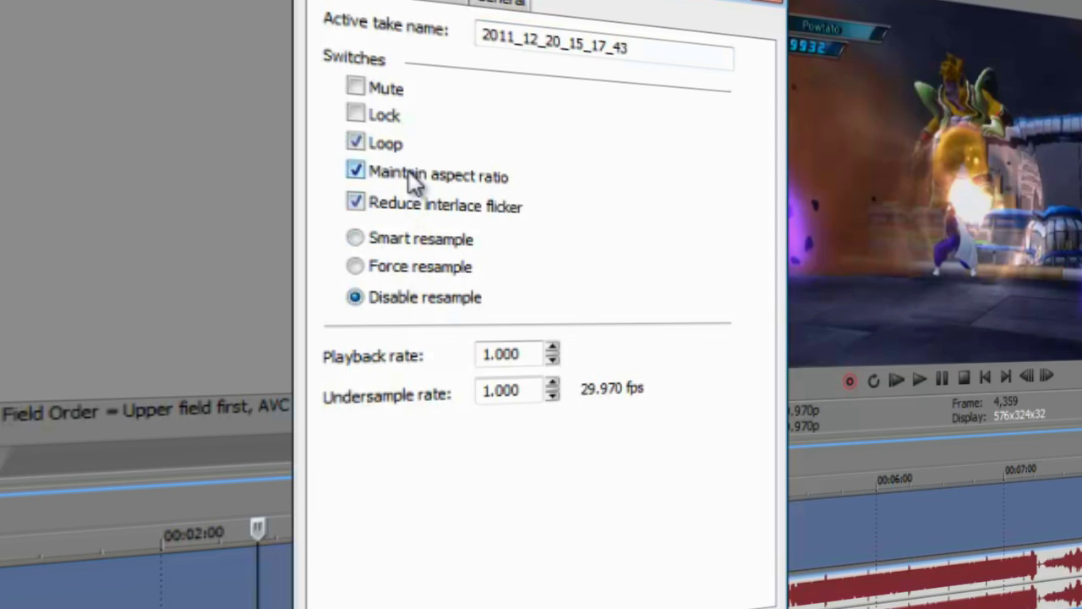
left_click(414, 182)
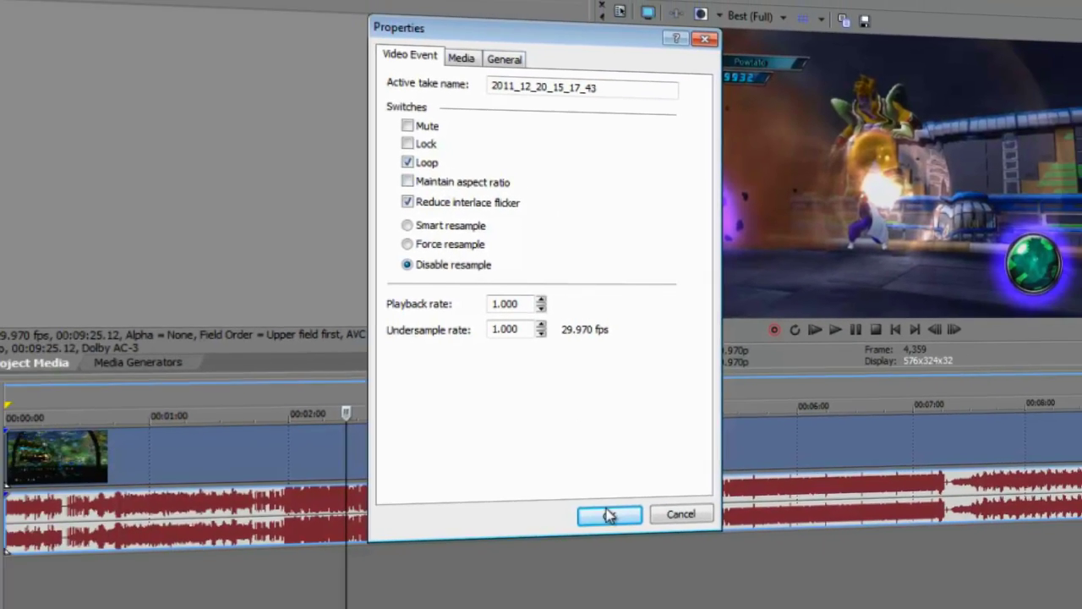
left_click(659, 608)
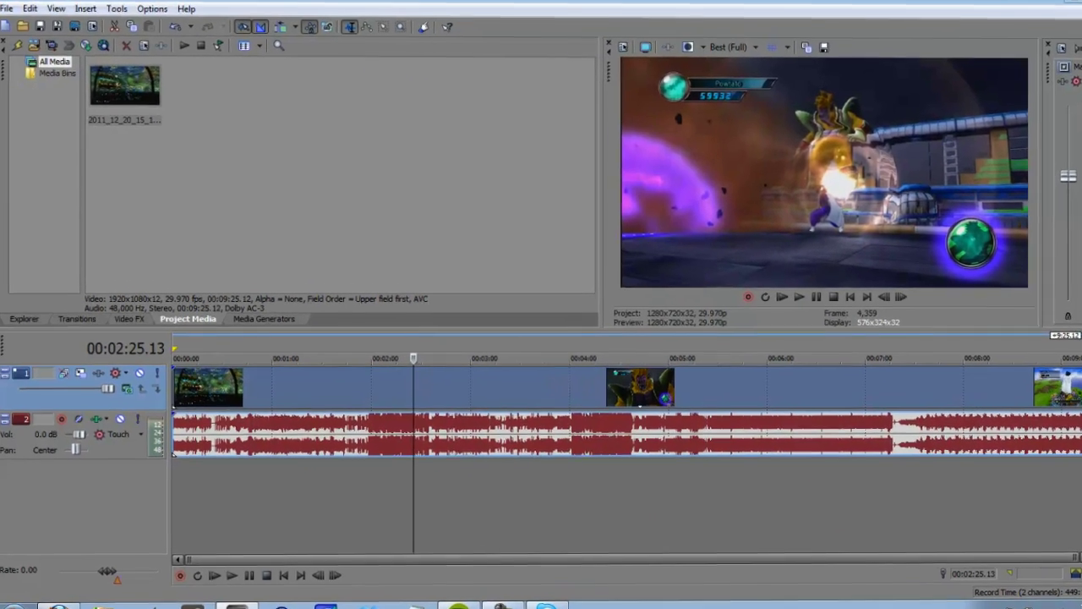
left_click(1022, 390)
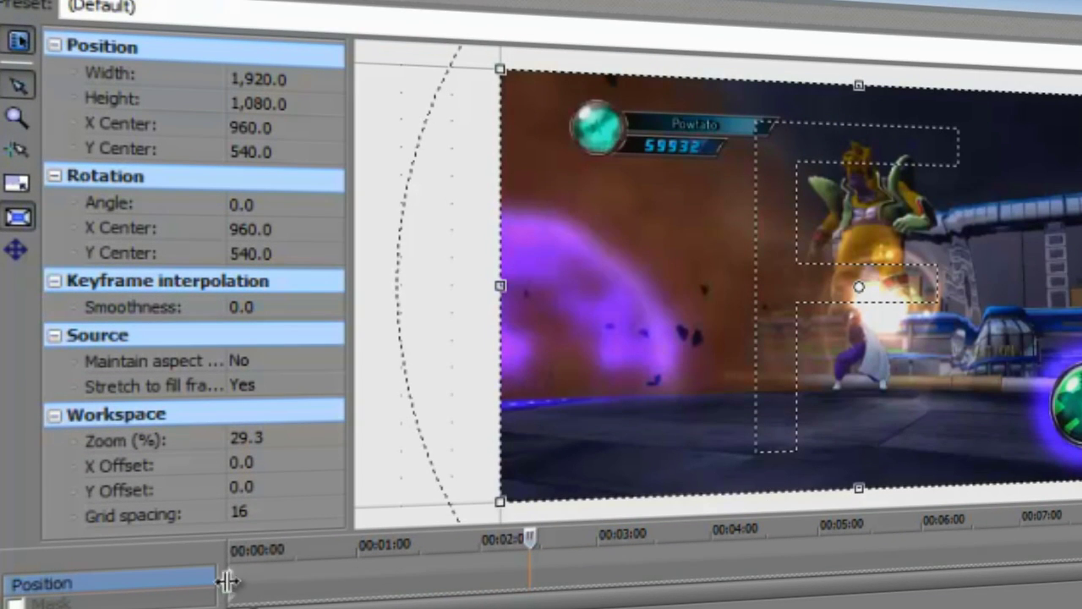
- Apply the HD PVR pan/crop preset to the event for width 1,912 and X center 962
key("Home")
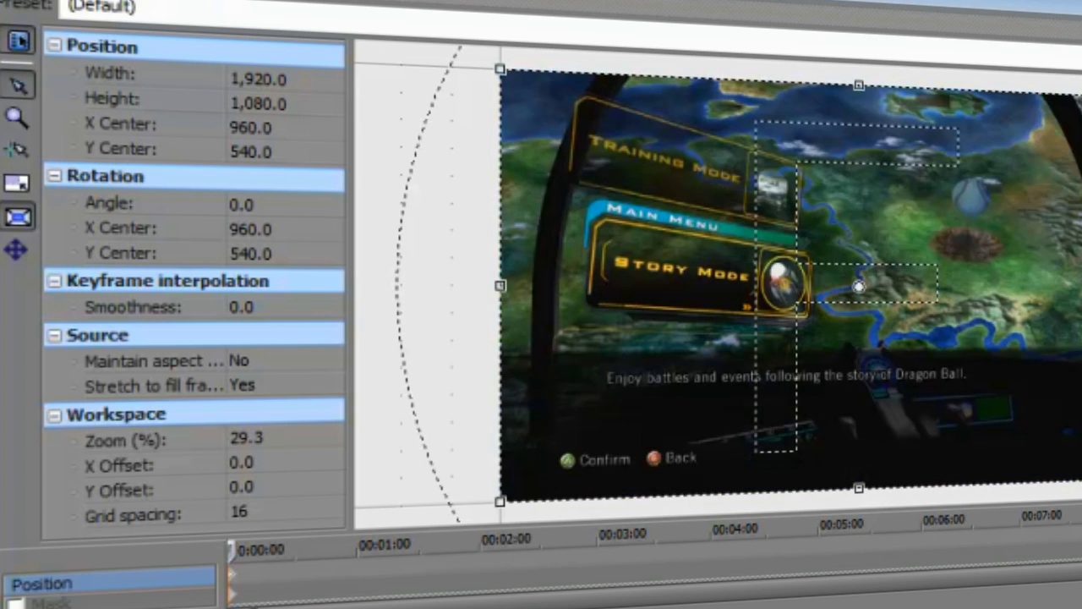
key("alt+Down")
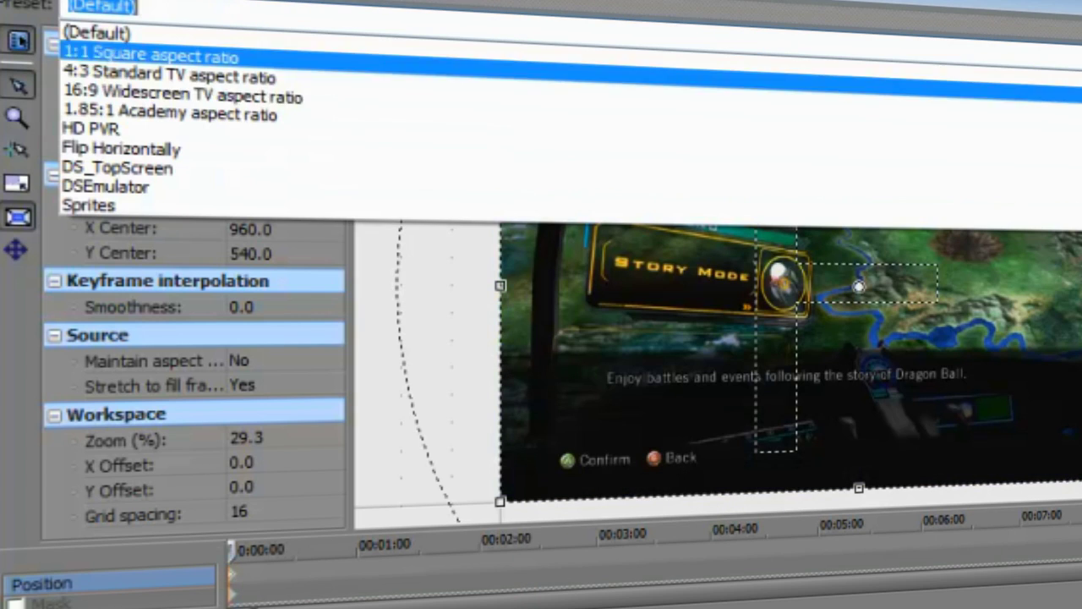
key("Down")
key("Down")
key("Down")
key("Down")
key("Return")
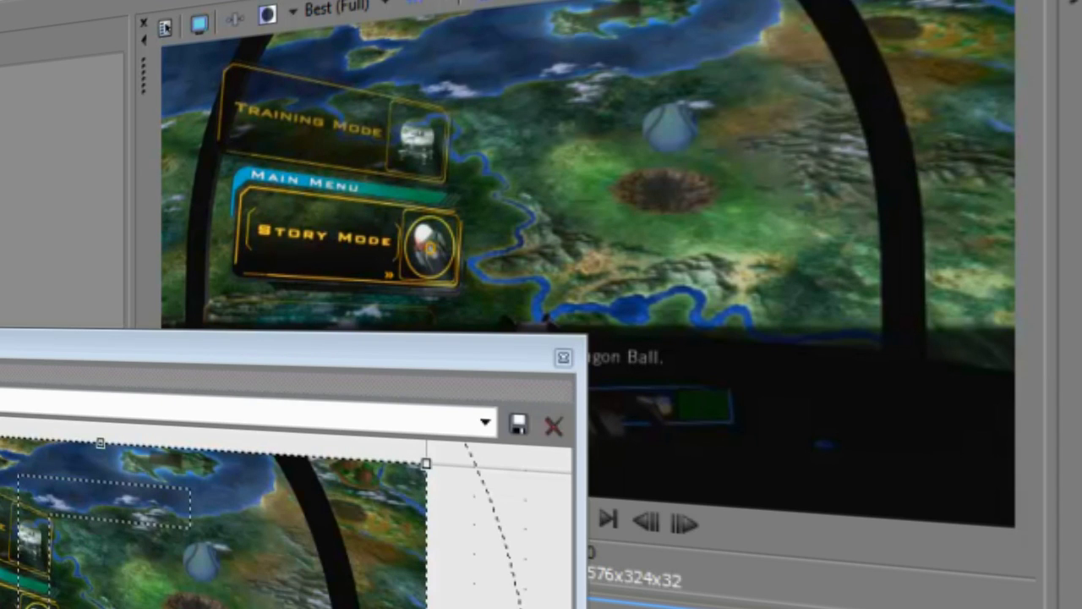
left_click_drag(253, 349, 296, 146)
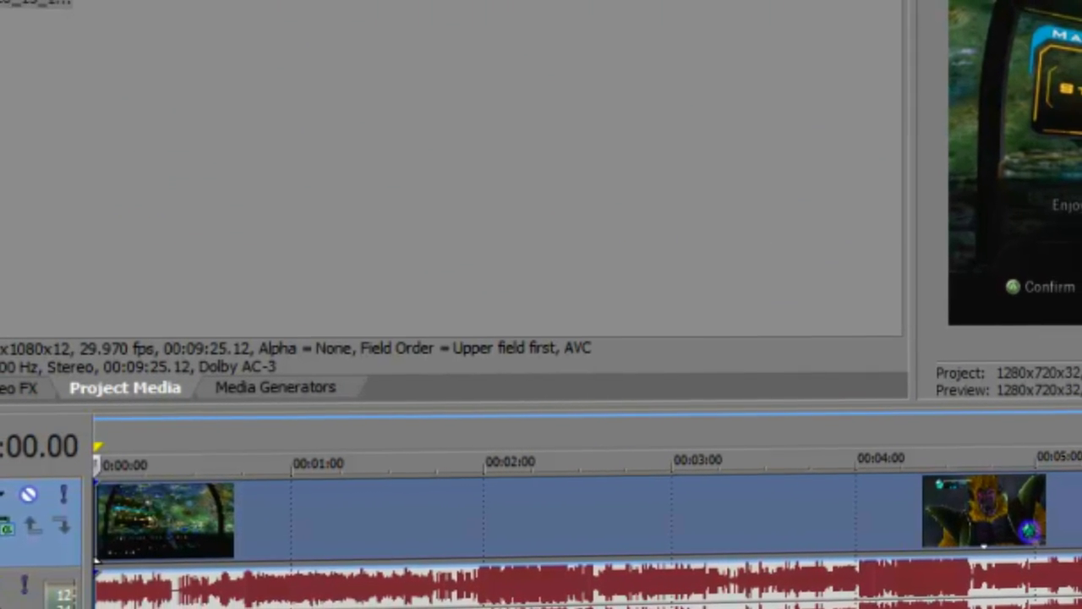
- Keep the HDV 720-30p project template and change the deinterlace method to None
left_click(10, 1)
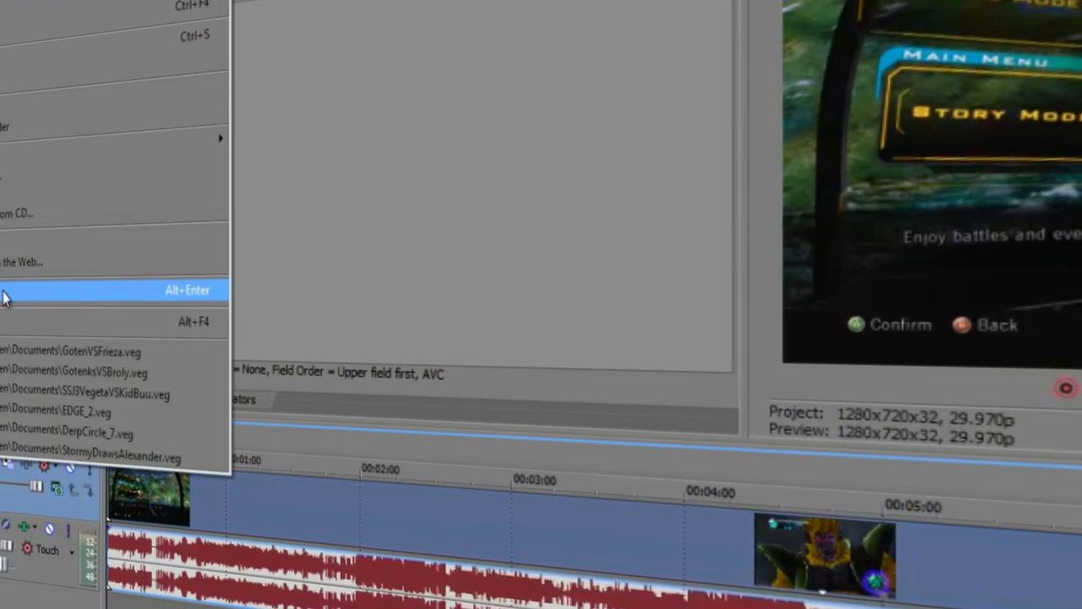
left_click(57, 286)
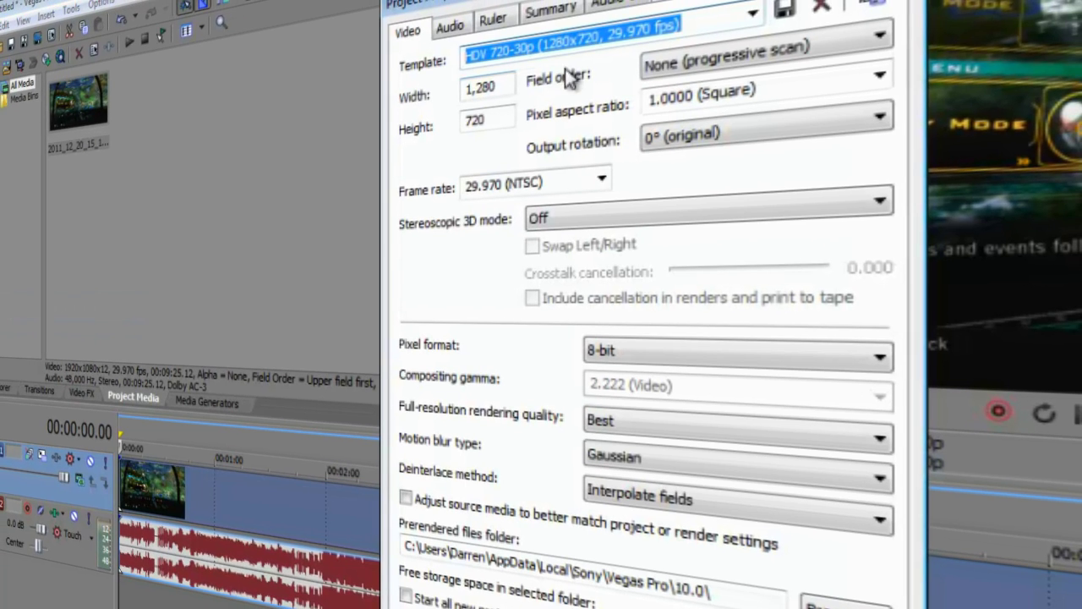
left_click(752, 15)
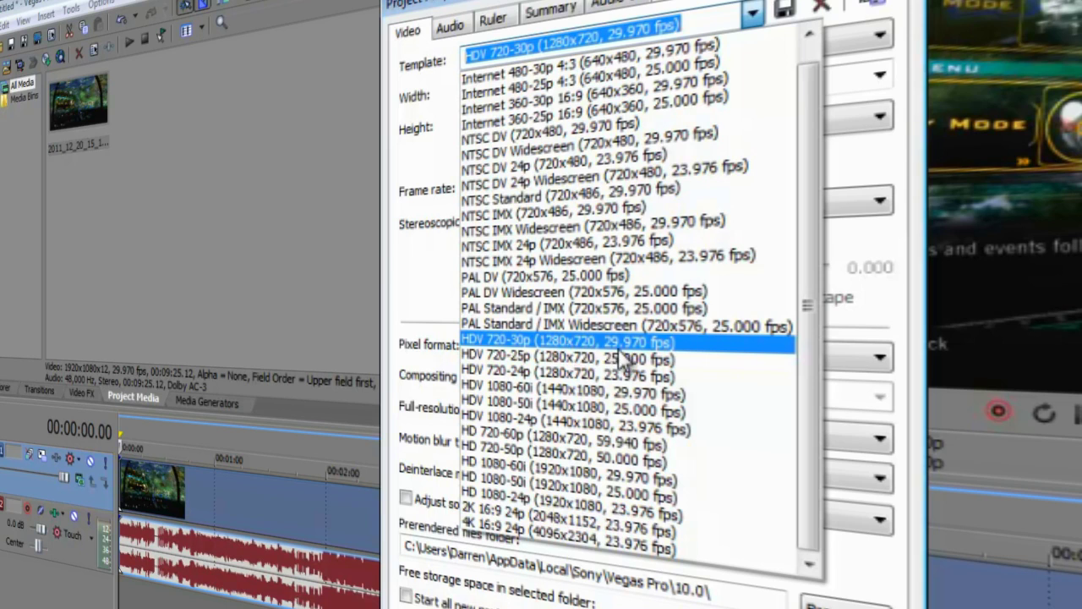
left_click(753, 12)
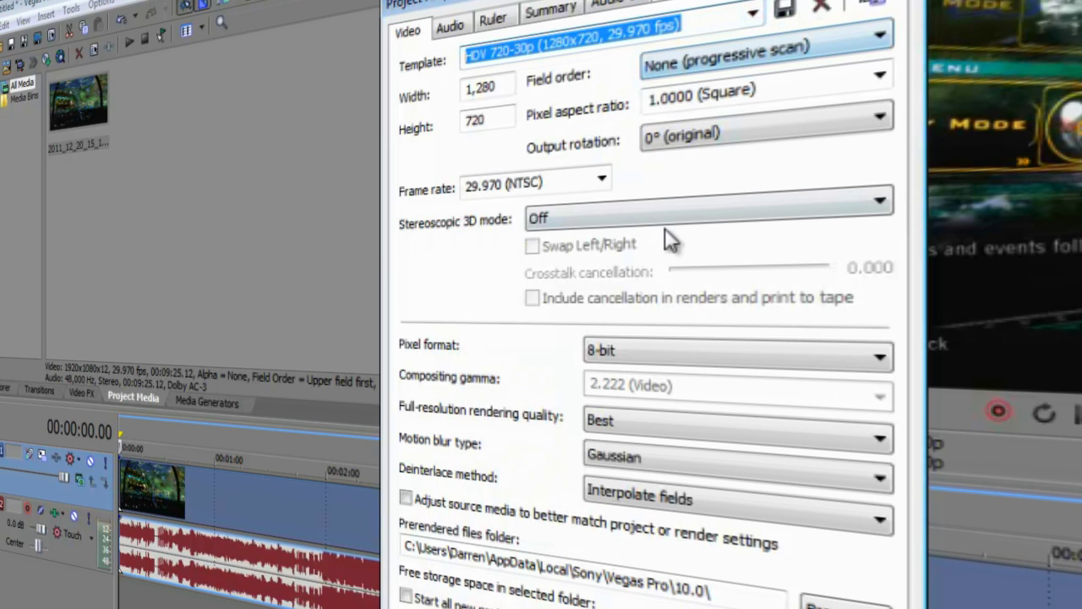
left_click(643, 499)
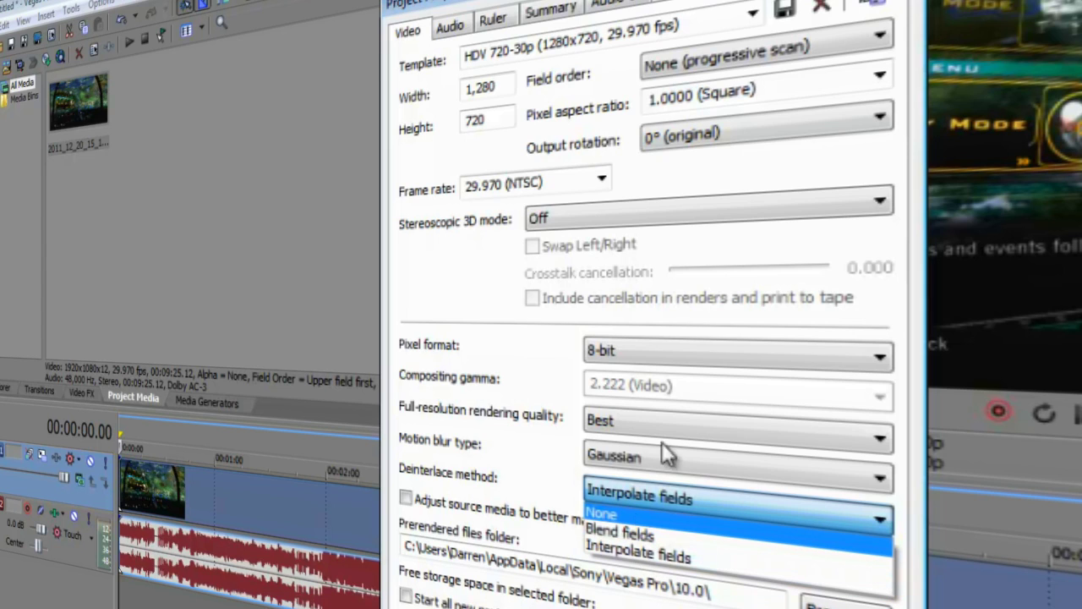
left_click(648, 511)
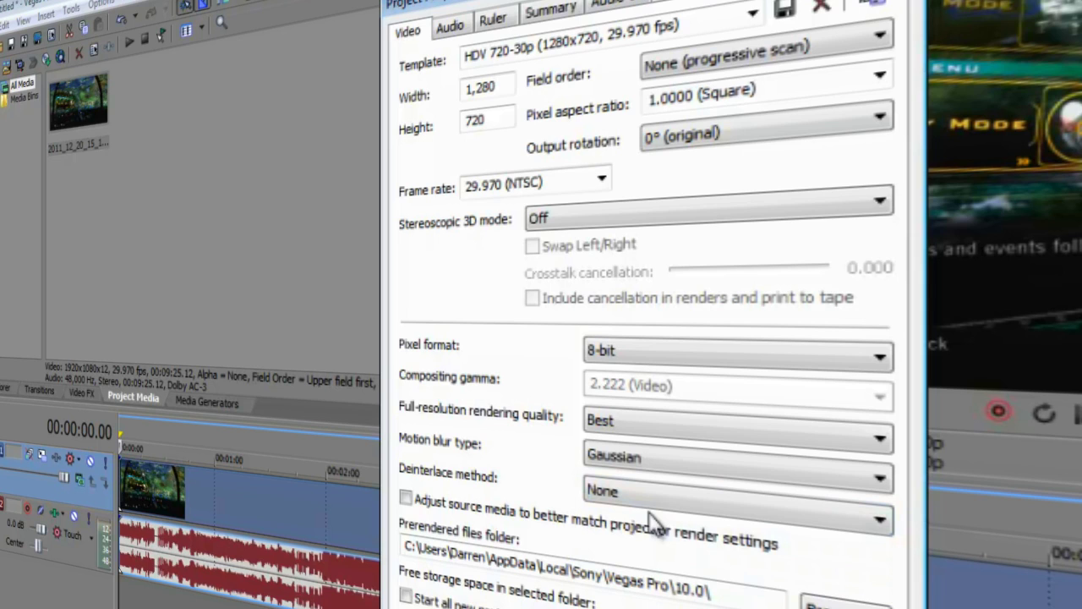
left_click(570, 29)
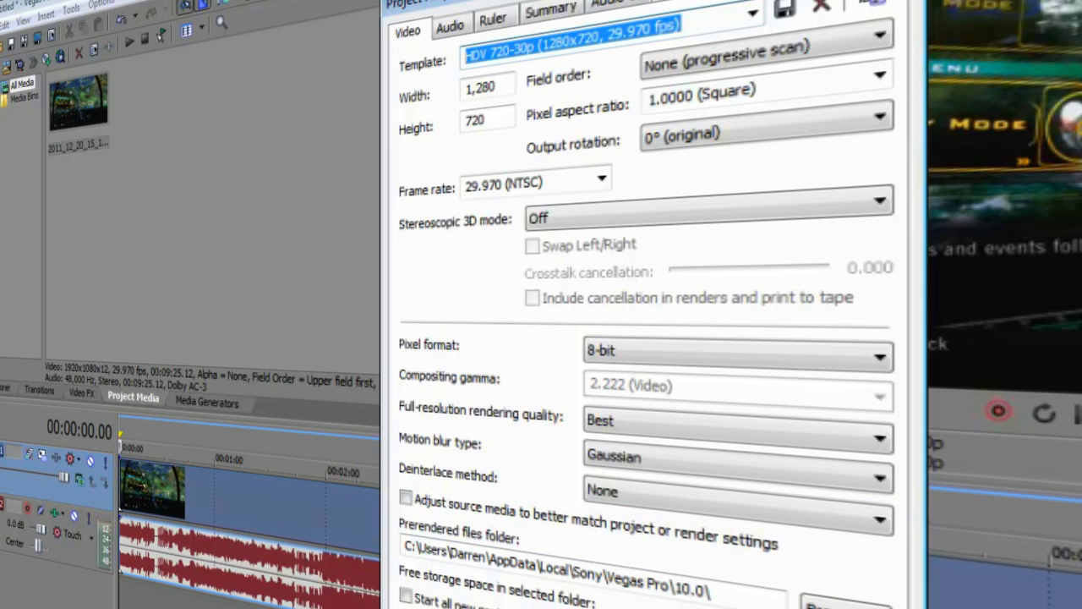
key("Return")
left_click(580, 575)
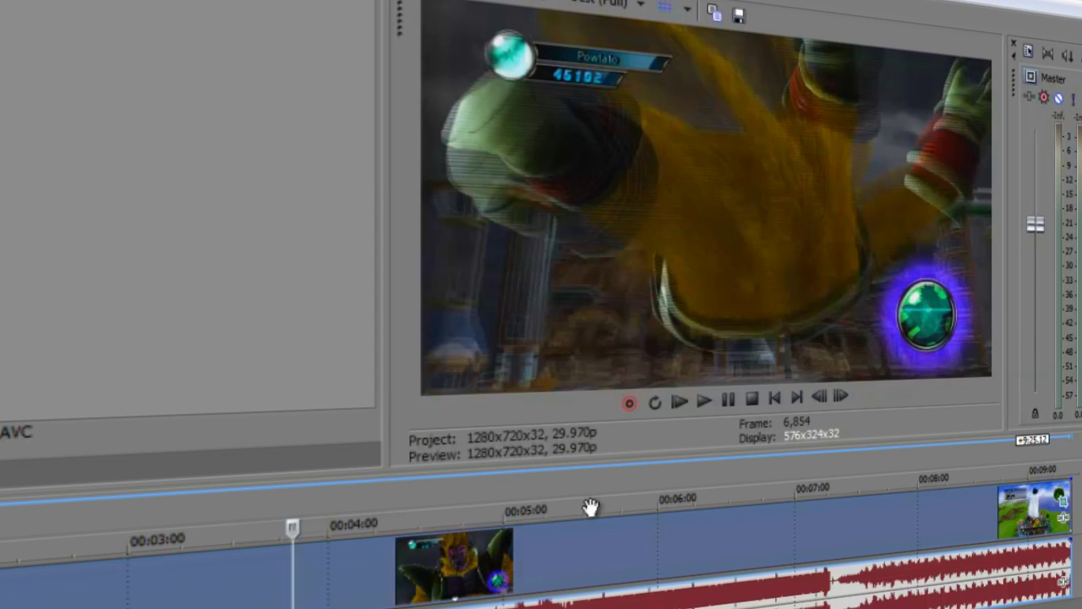
- Switch the clip to Smart resample with Maintain aspect ratio and Reduce interlace flicker turned off
right_click(985, 514)
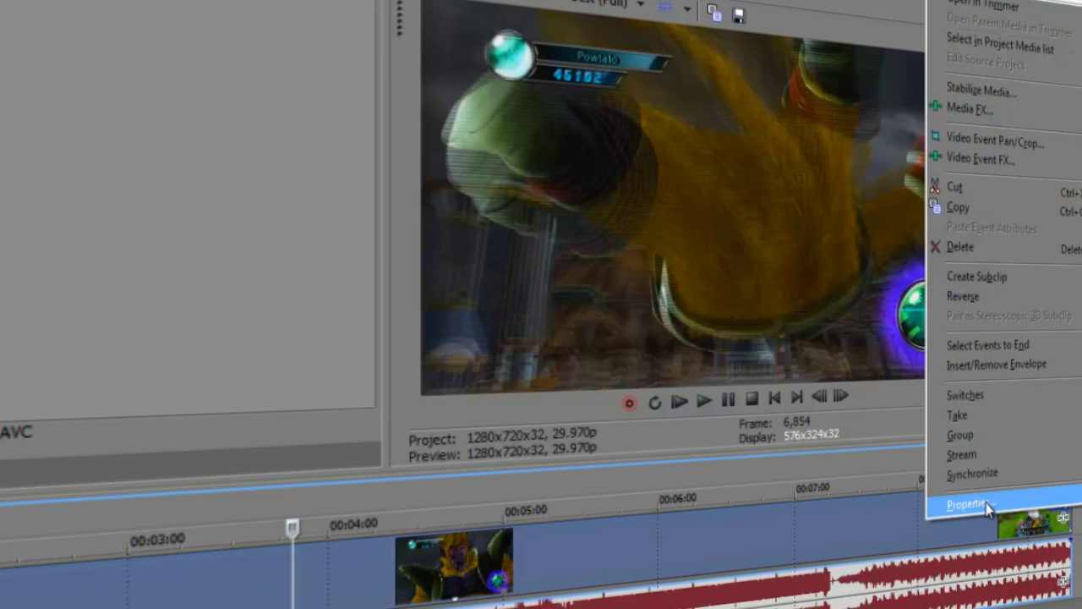
left_click(983, 504)
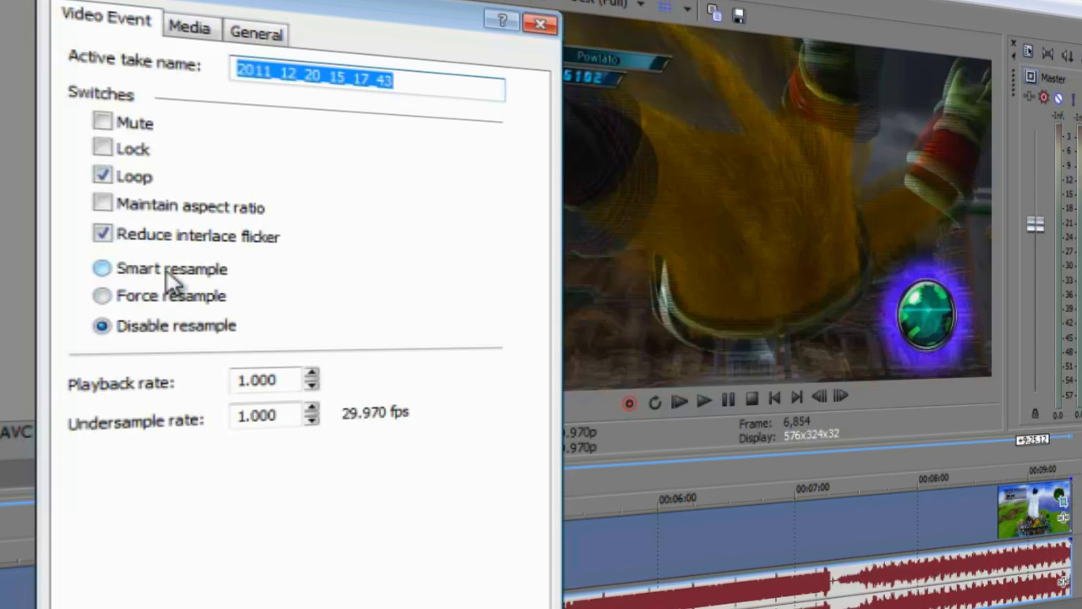
left_click(165, 296)
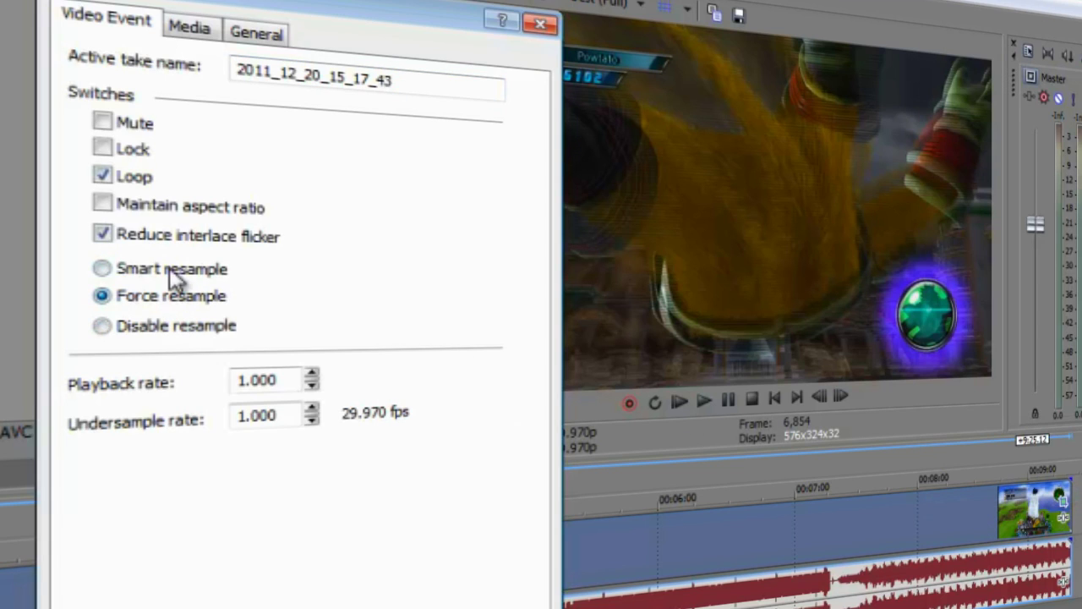
left_click(169, 269)
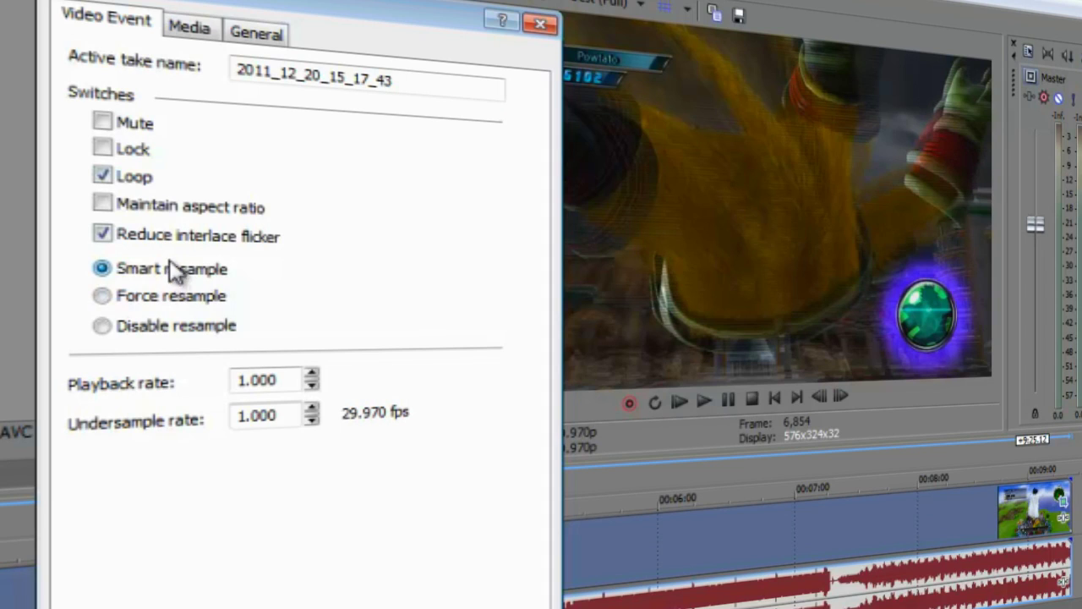
left_click(177, 210)
left_click(241, 211)
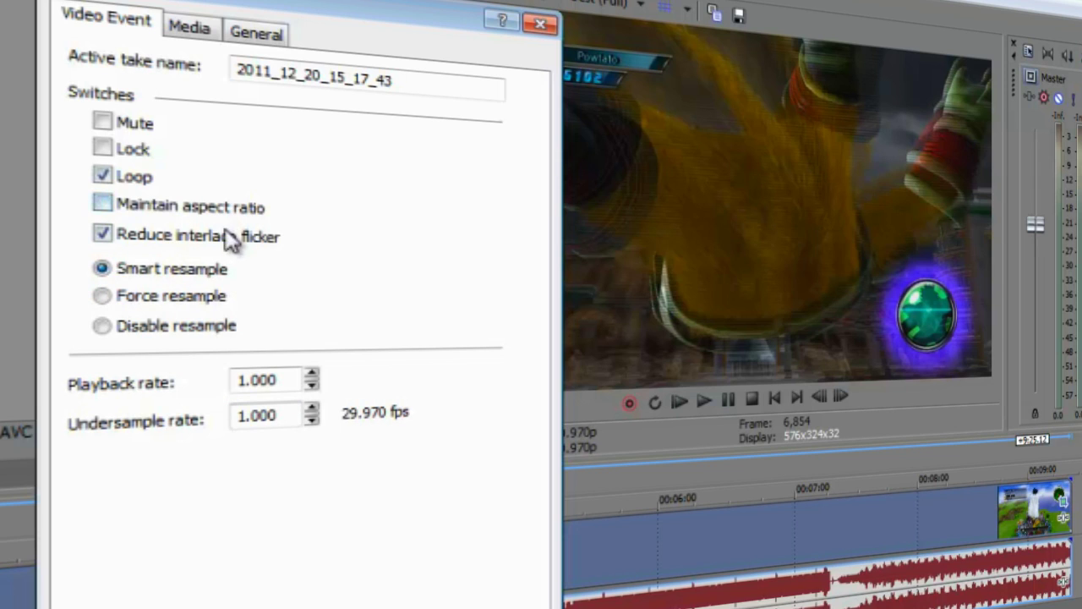
left_click(234, 236)
key("Return")
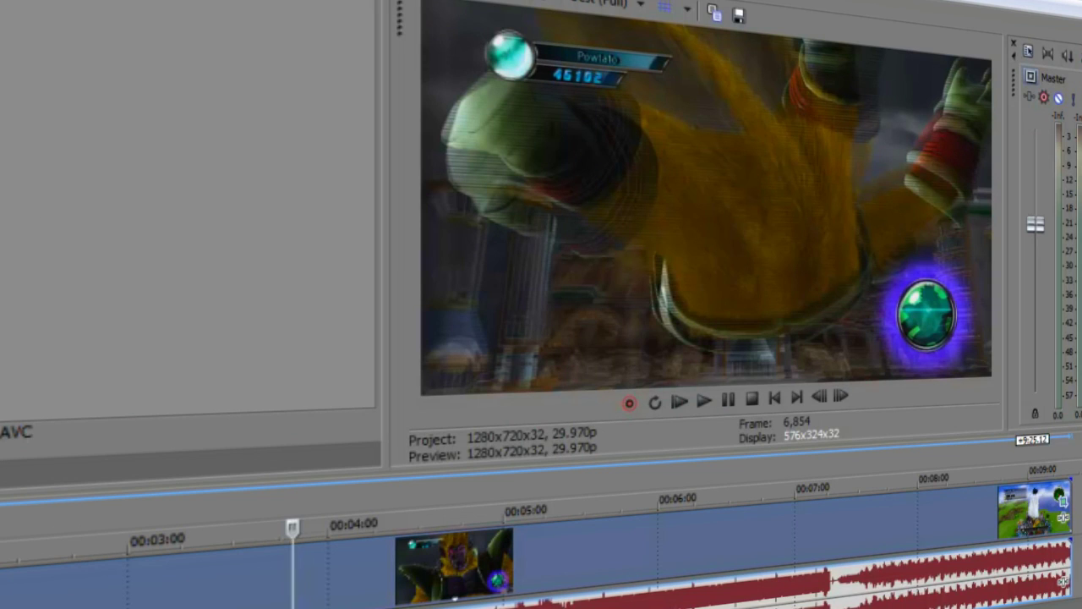
- Change the project deinterlace method to Blend fields and move Project Properties aside to see the preview
key("alt+Return")
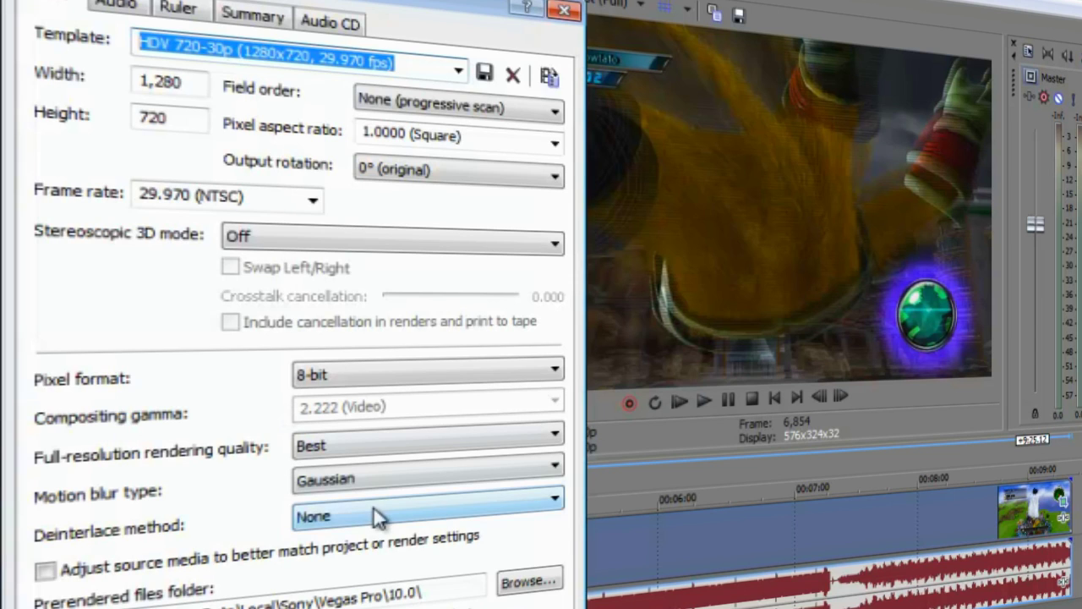
left_click(364, 514)
left_click(347, 553)
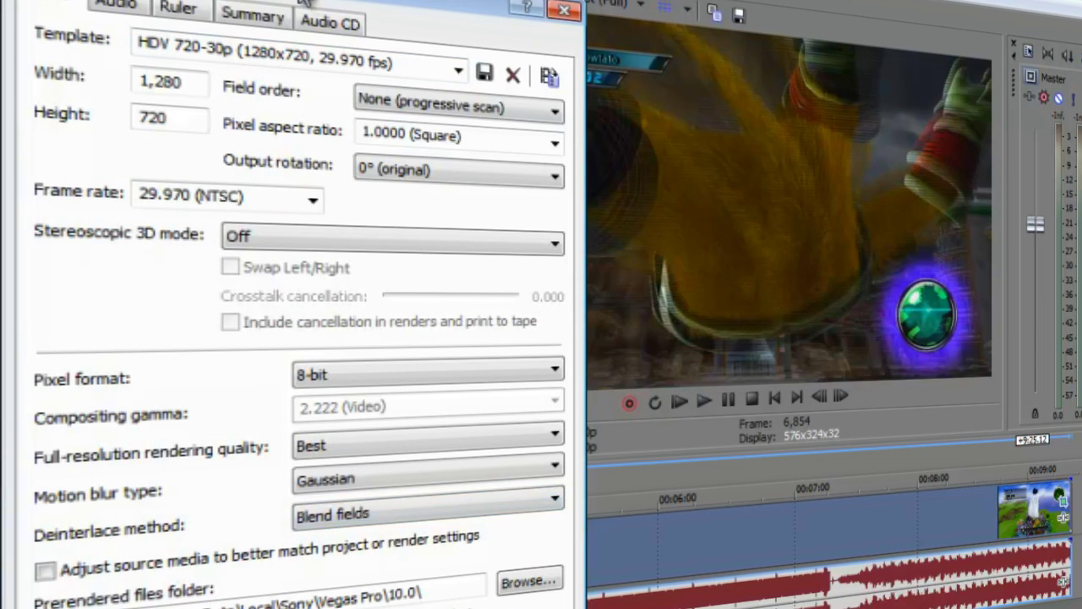
left_click_drag(308, 6, 0, 10)
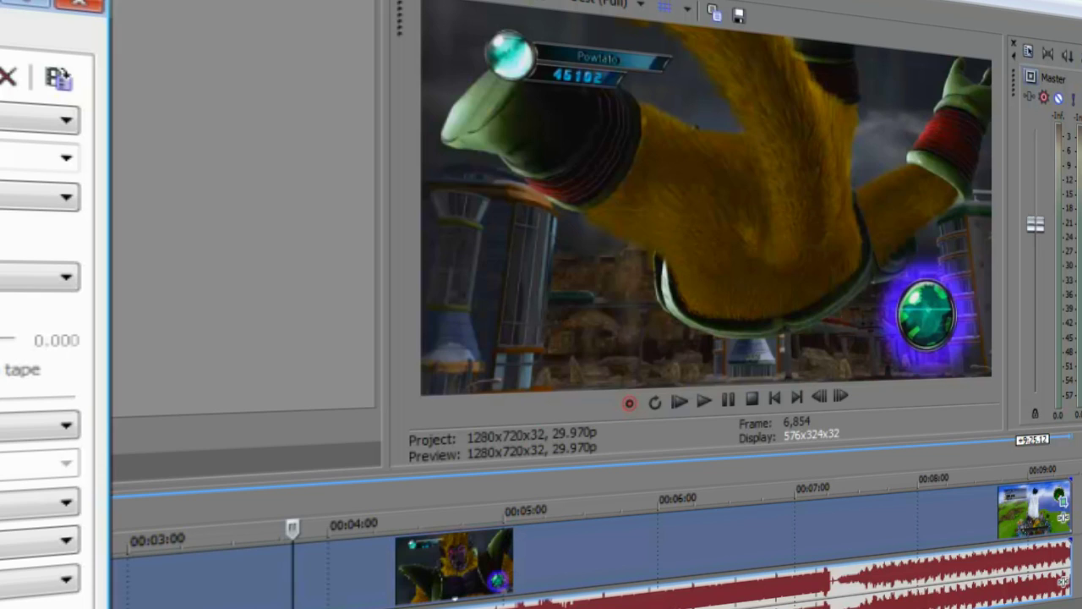
- Set the clip to Disable resample with Reduce interlace flicker checked and aspect ratio unkept
key("Return")
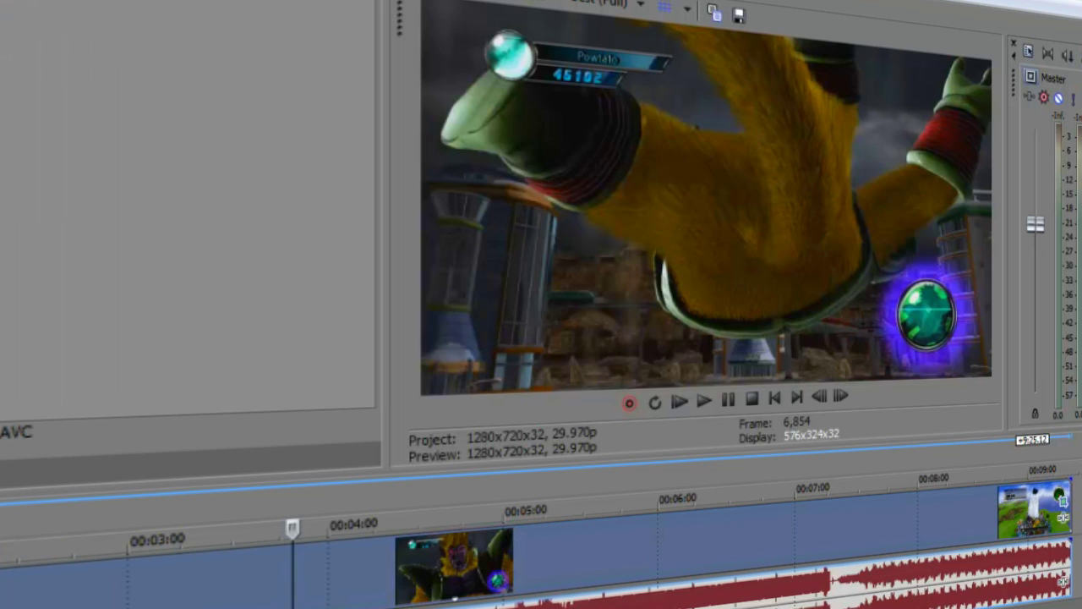
right_click(1053, 501)
left_click(972, 484)
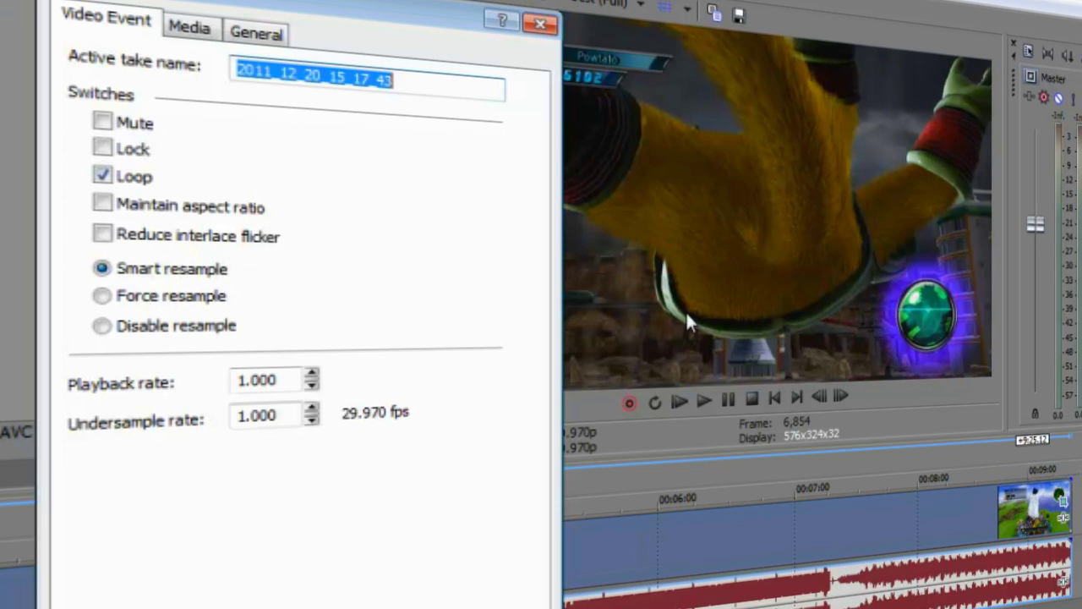
left_click(211, 328)
left_click(224, 212)
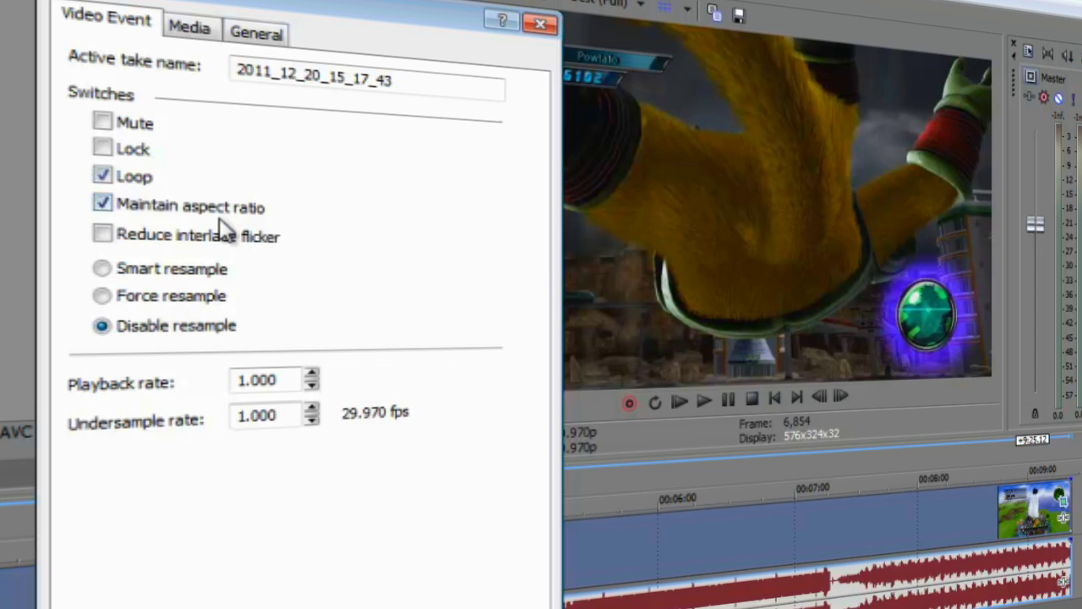
left_click(221, 218)
left_click(210, 238)
key("Return")
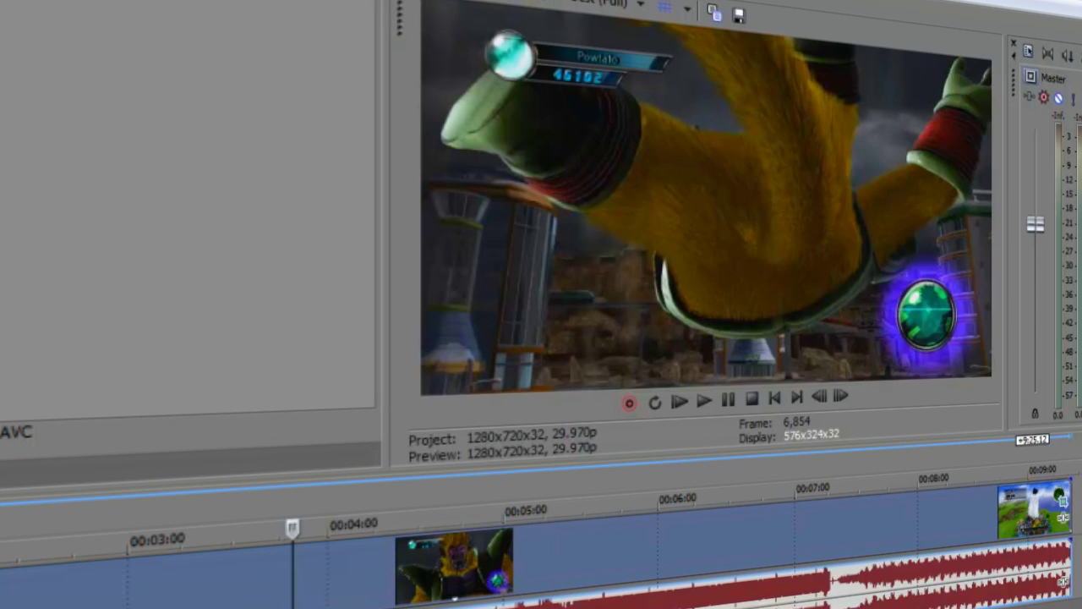
- Reopen the clip's event properties to verify the settings stuck
right_click(426, 592)
left_click(457, 557)
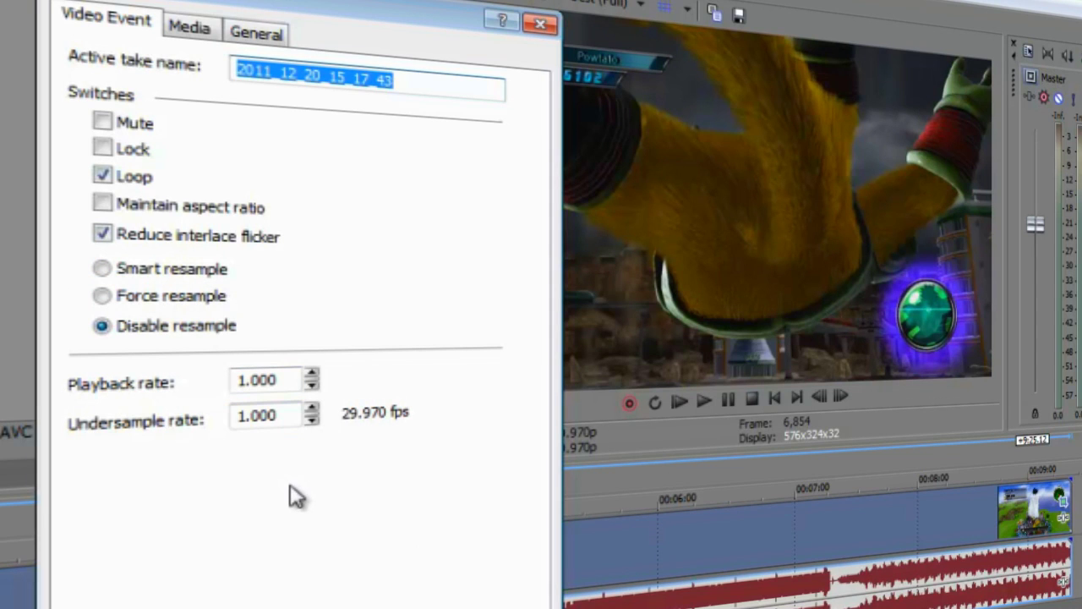
key("Return")
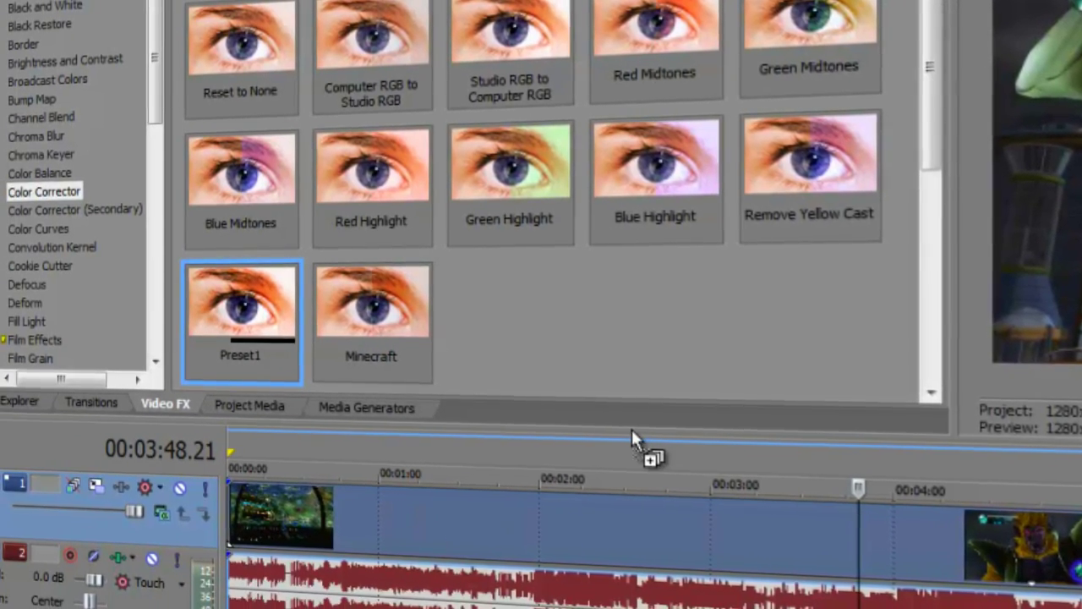
- Apply Color Corrector Preset1 to the clip and compare the picture with the effect bypassed and enabled
left_click_drag(631, 432, 655, 427)
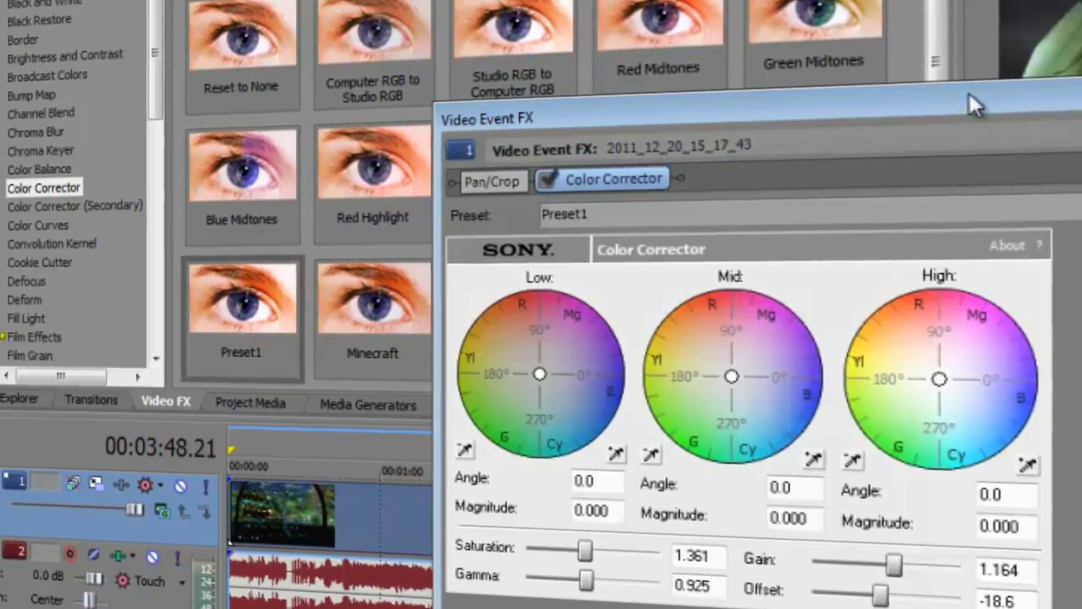
left_click_drag(969, 102, 594, 55)
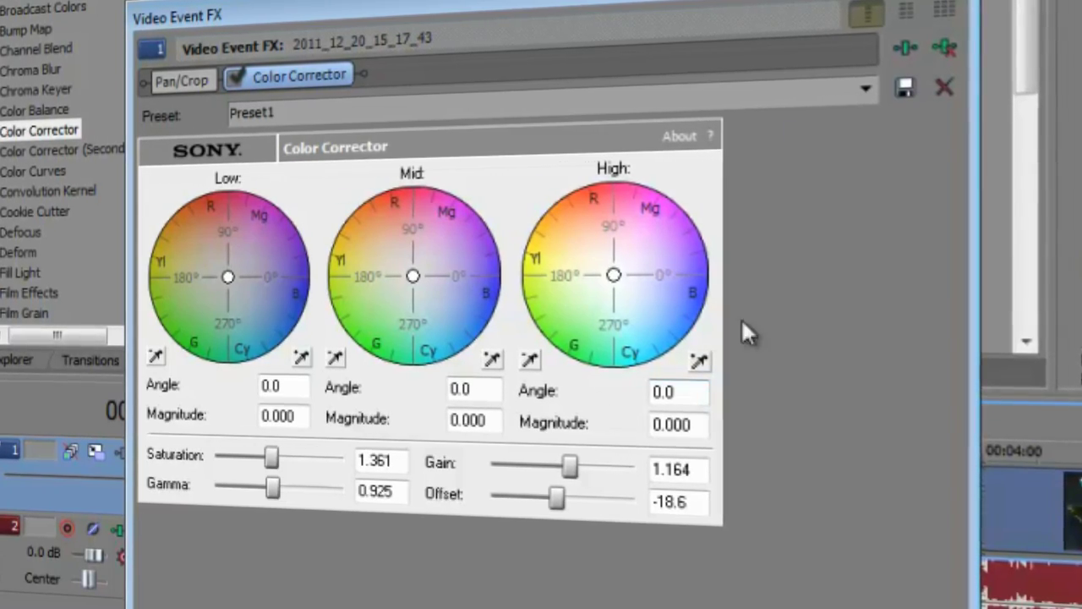
left_click(237, 73)
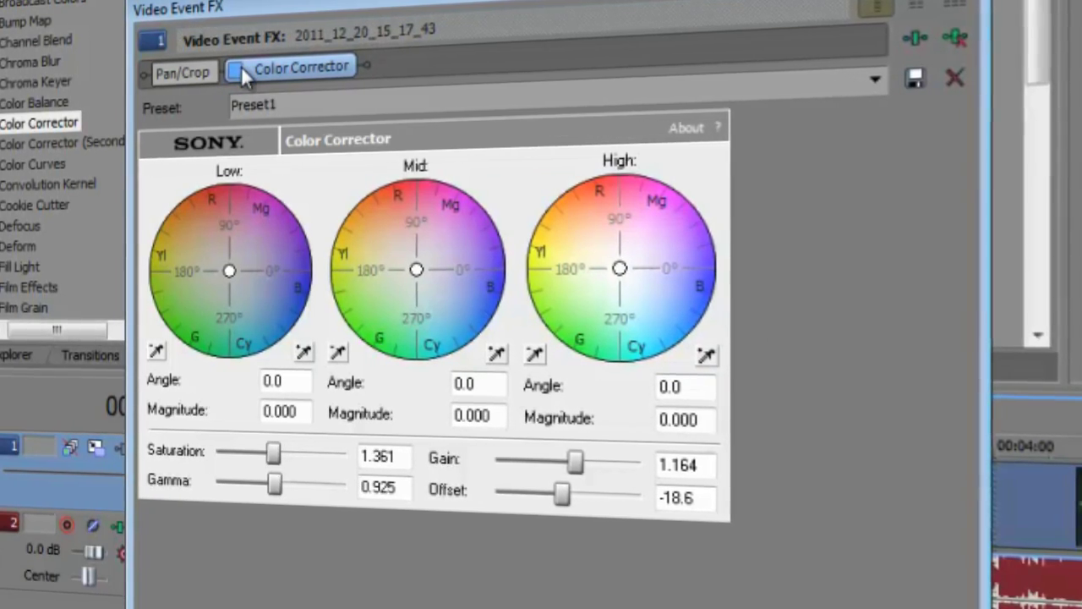
left_click(237, 71)
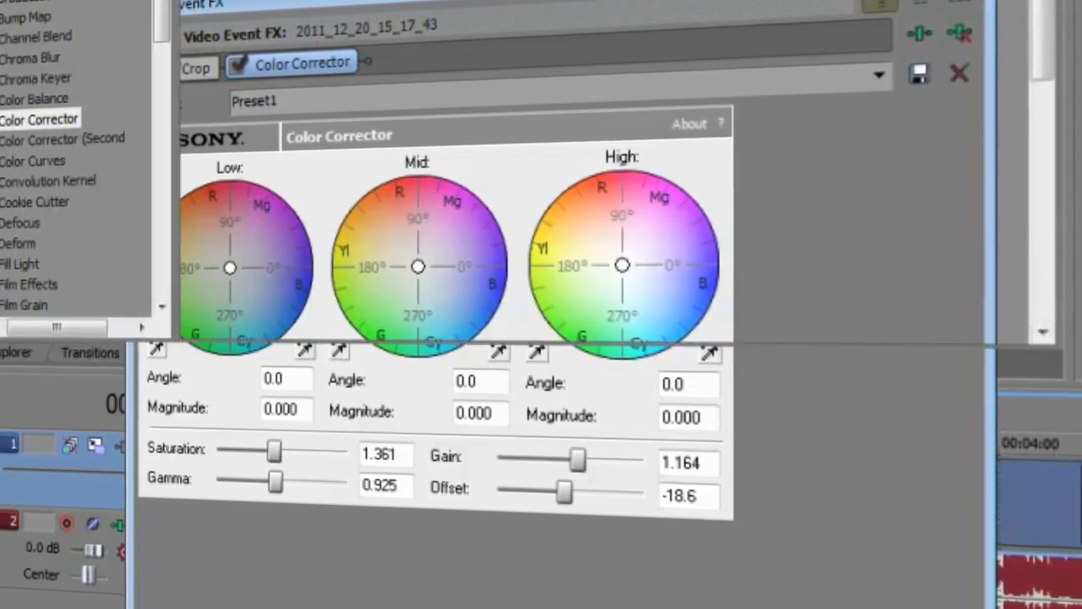
left_click(158, 34)
- Browse the Video FX list to view the Sharpen effect presets
scroll(160, 46, "down", 2)
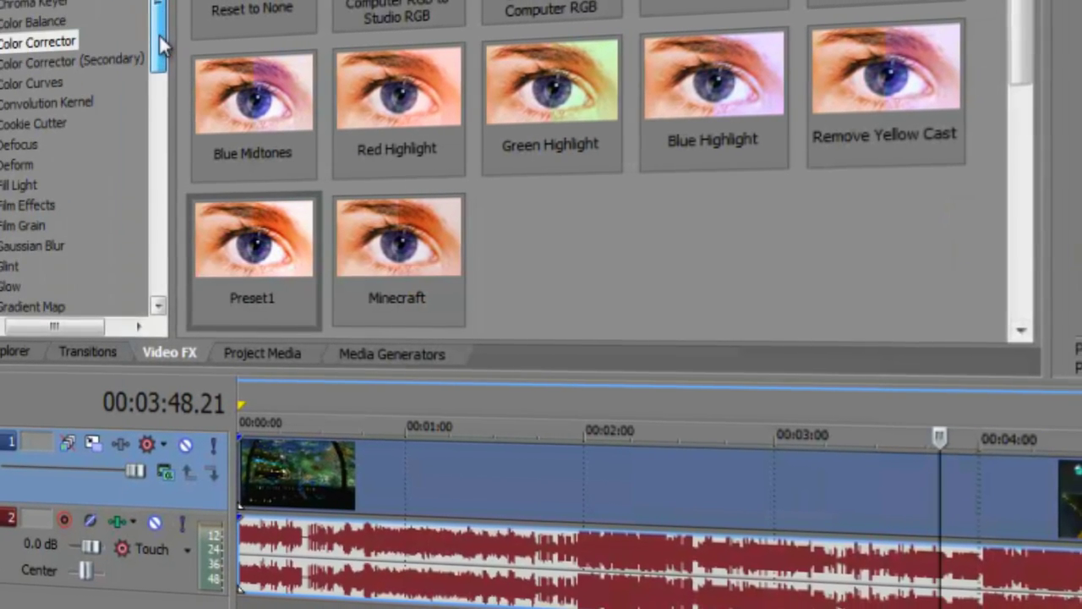
left_click_drag(161, 47, 152, 106)
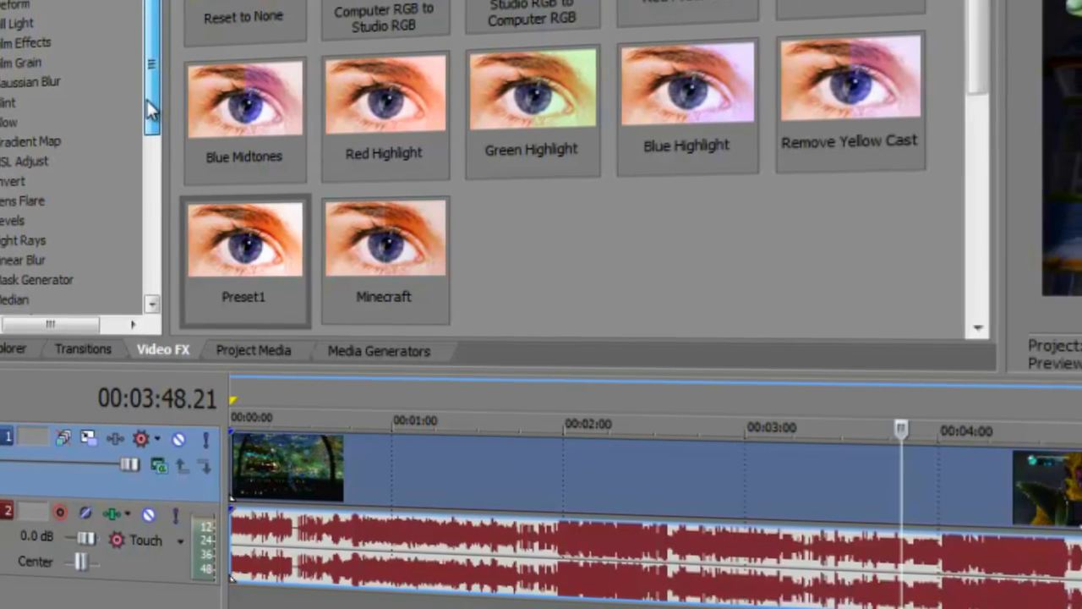
left_click_drag(145, 97, 140, 236)
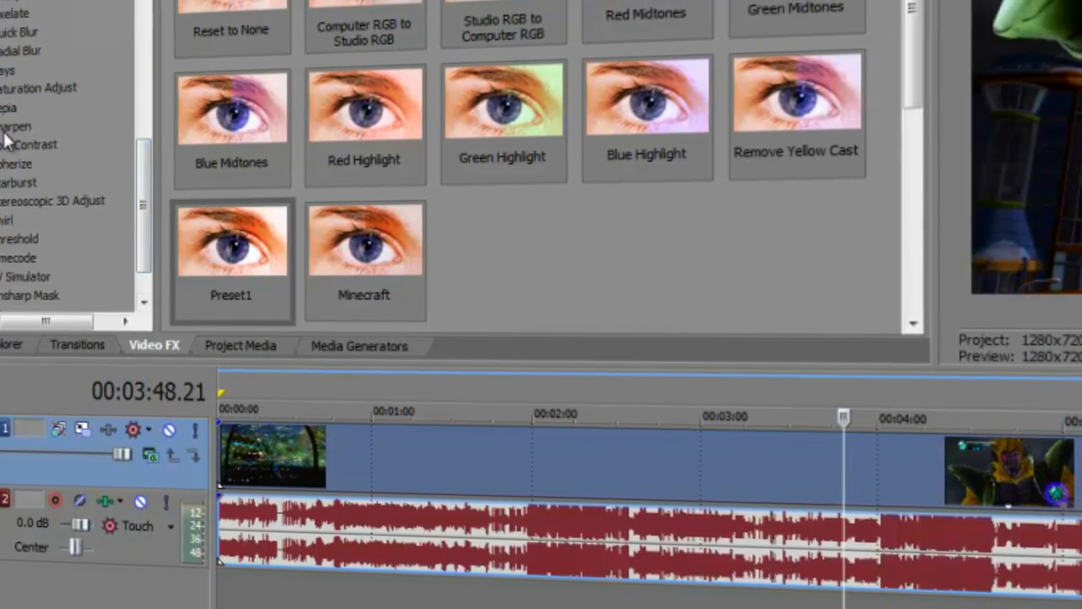
left_click(5, 127)
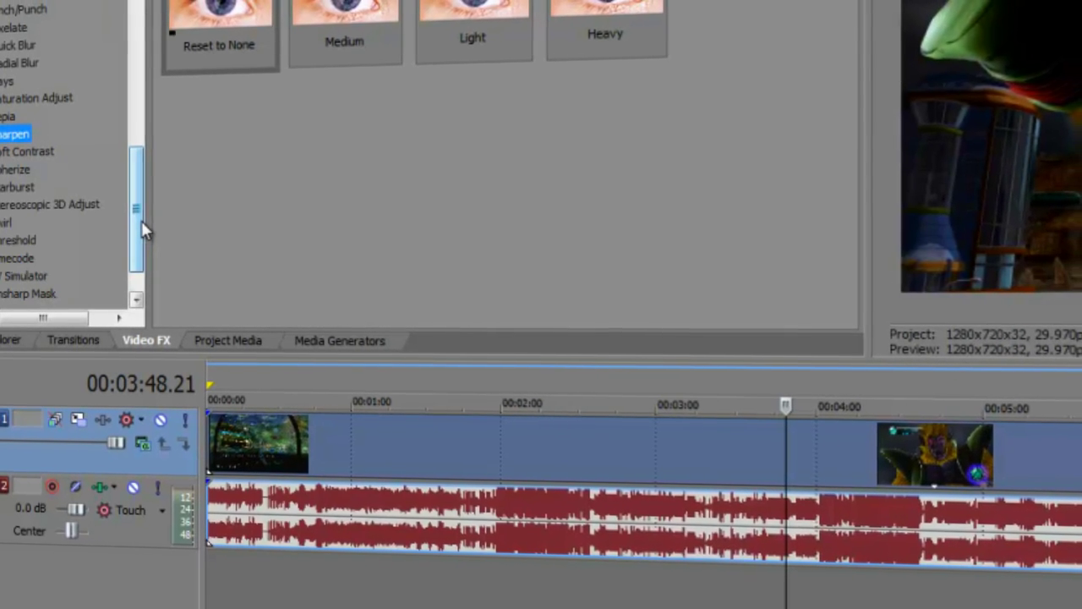
left_click_drag(143, 230, 136, 51)
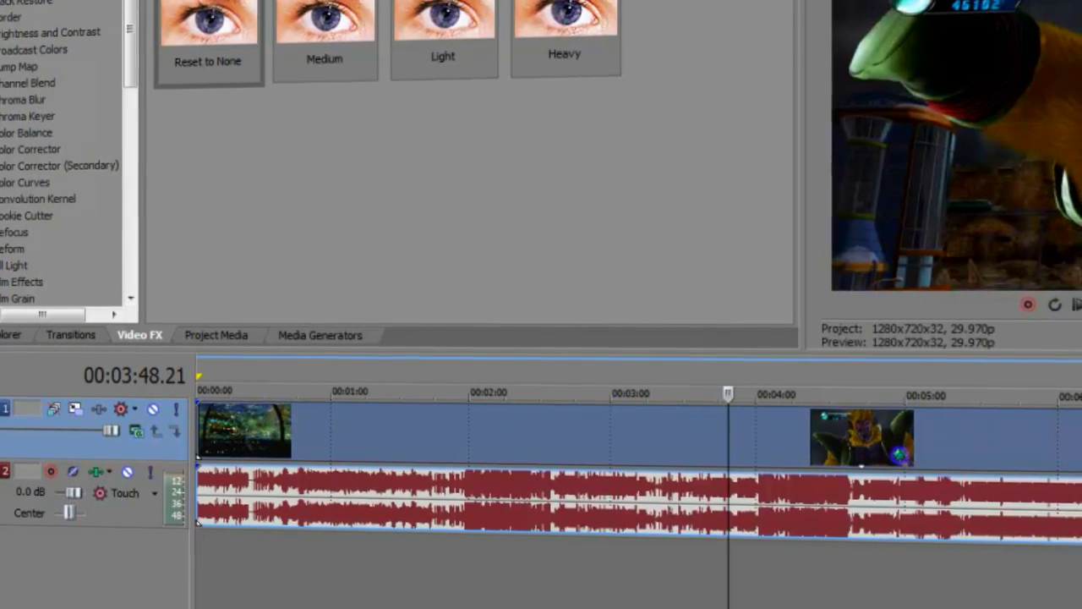
- Move the playback position from the project end back to 00:01:08.06
key("End")
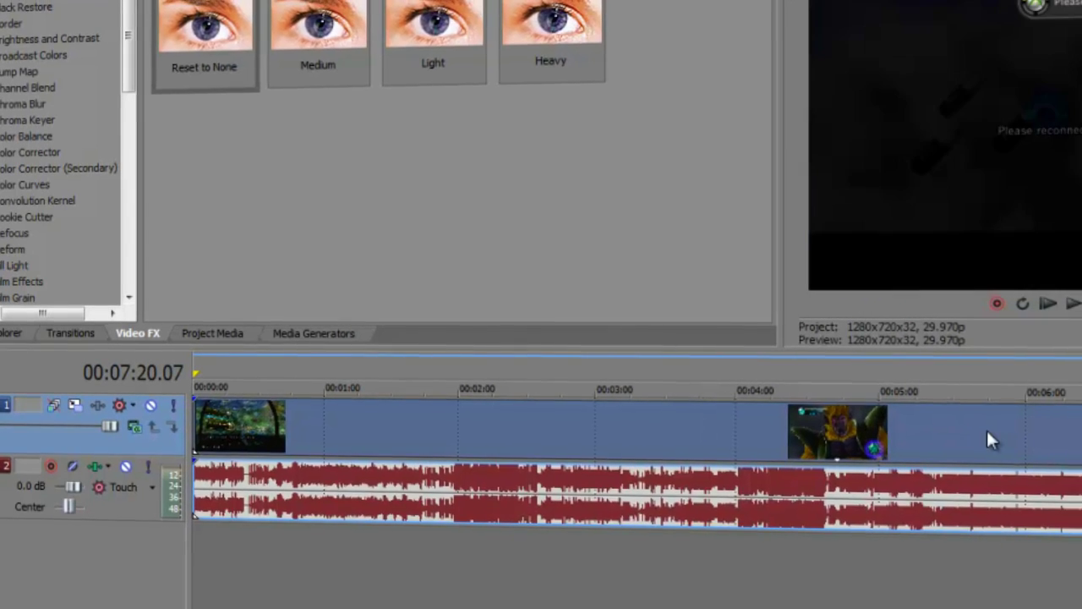
left_click(788, 412)
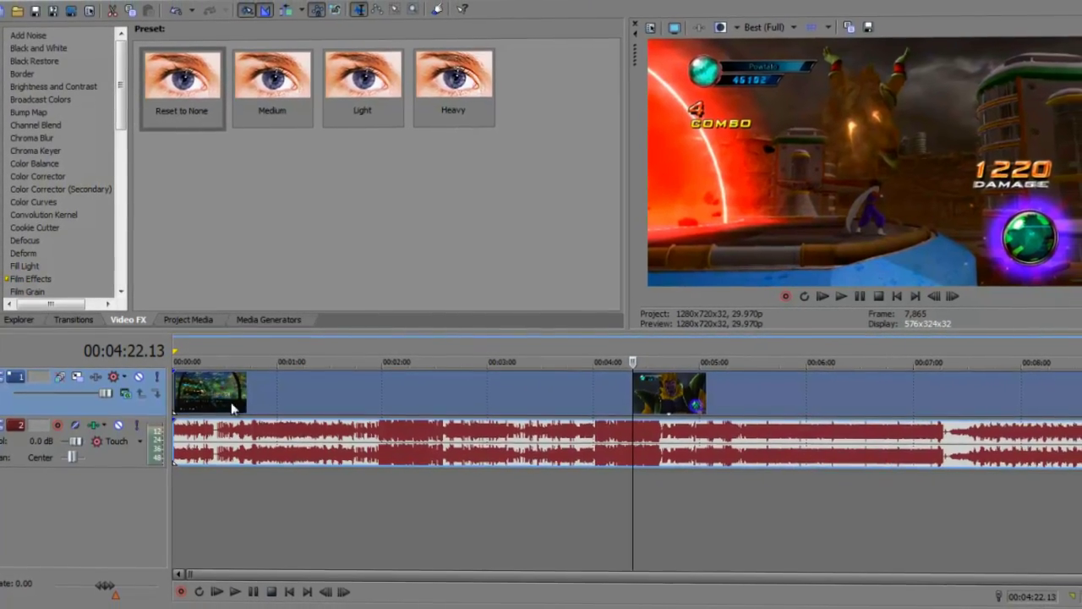
left_click(293, 400)
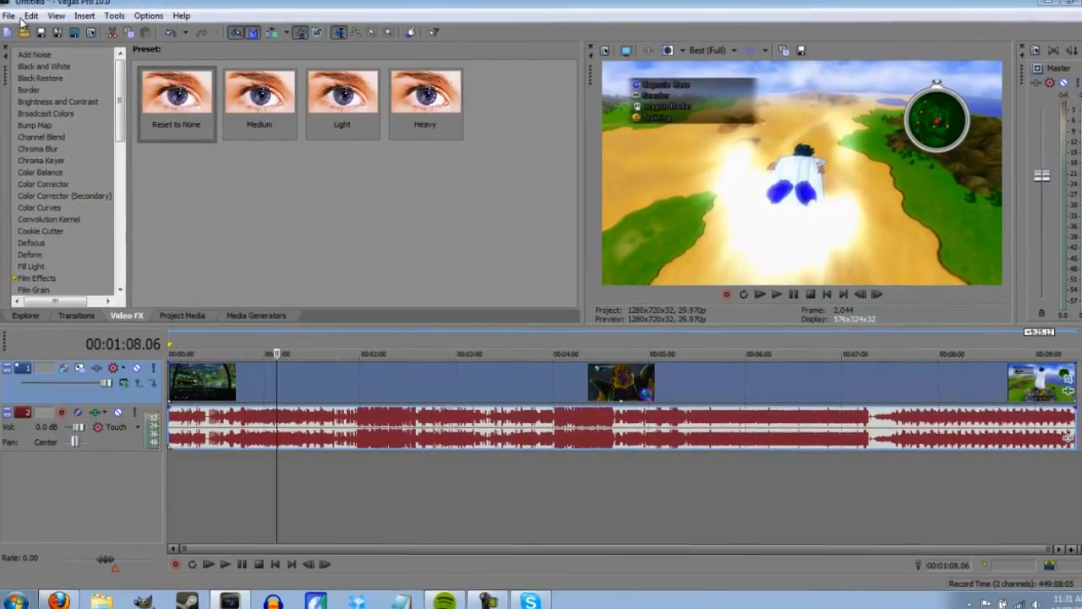
left_click(15, 16)
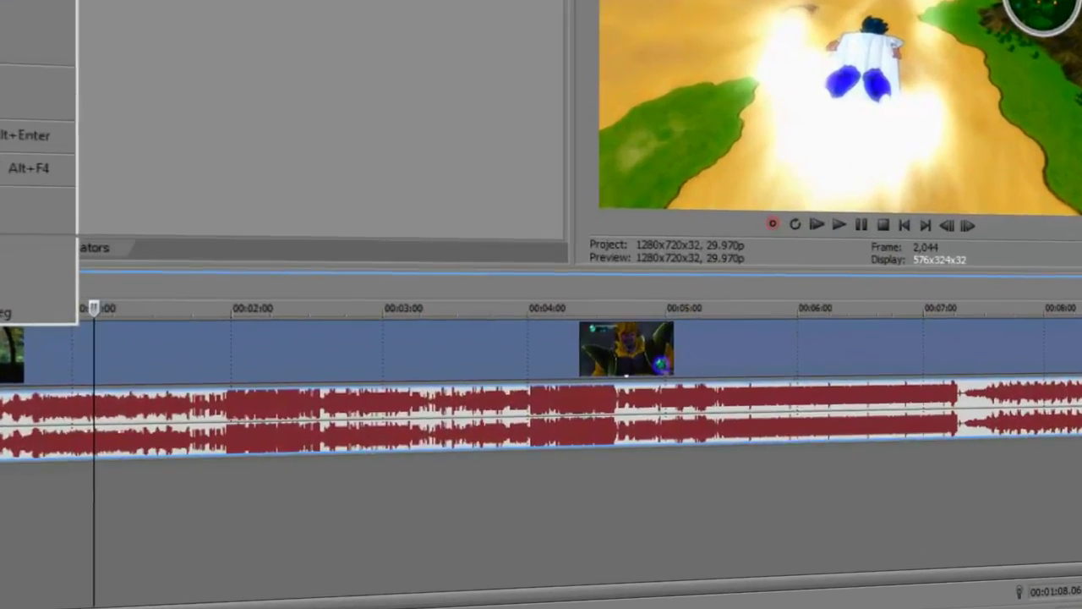
left_click(34, 34)
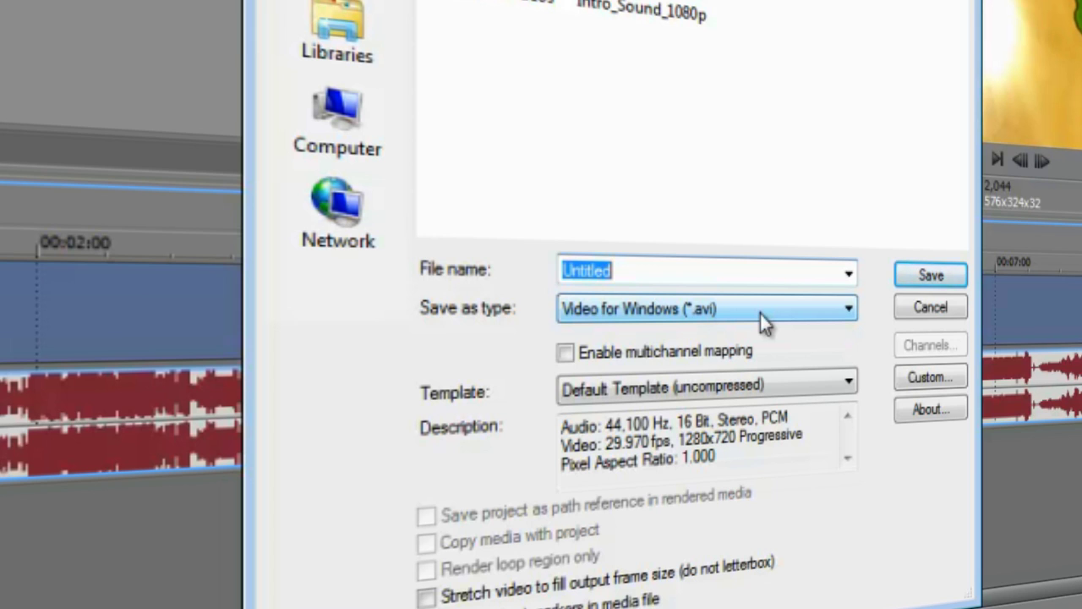
left_click(933, 302)
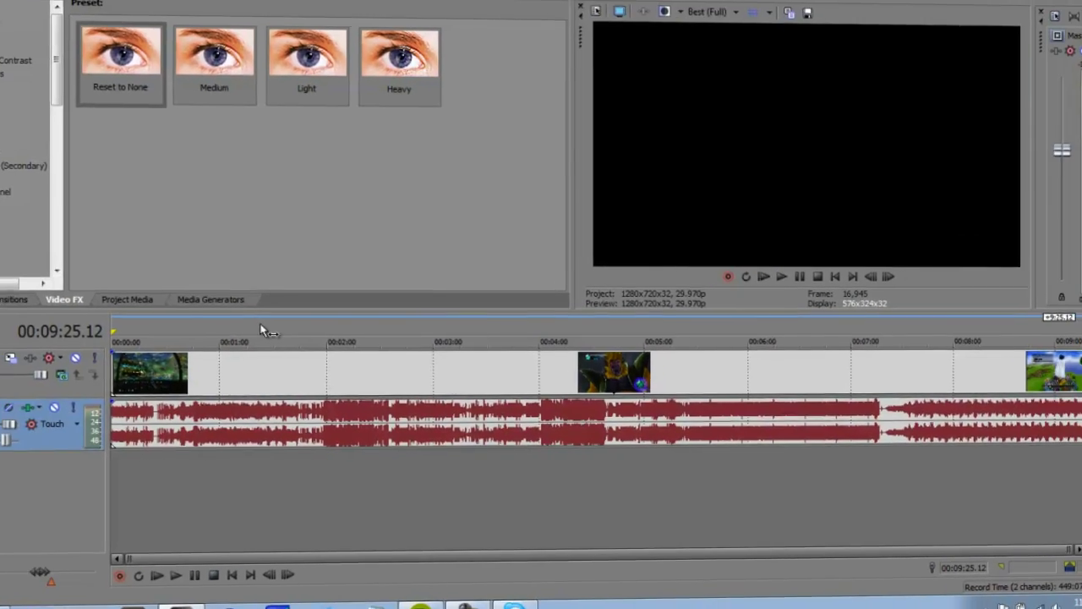
- Extend the loop region's end to about 1:30 and render only it as uncompressed AVI 'DERPTEST'
left_click(220, 308)
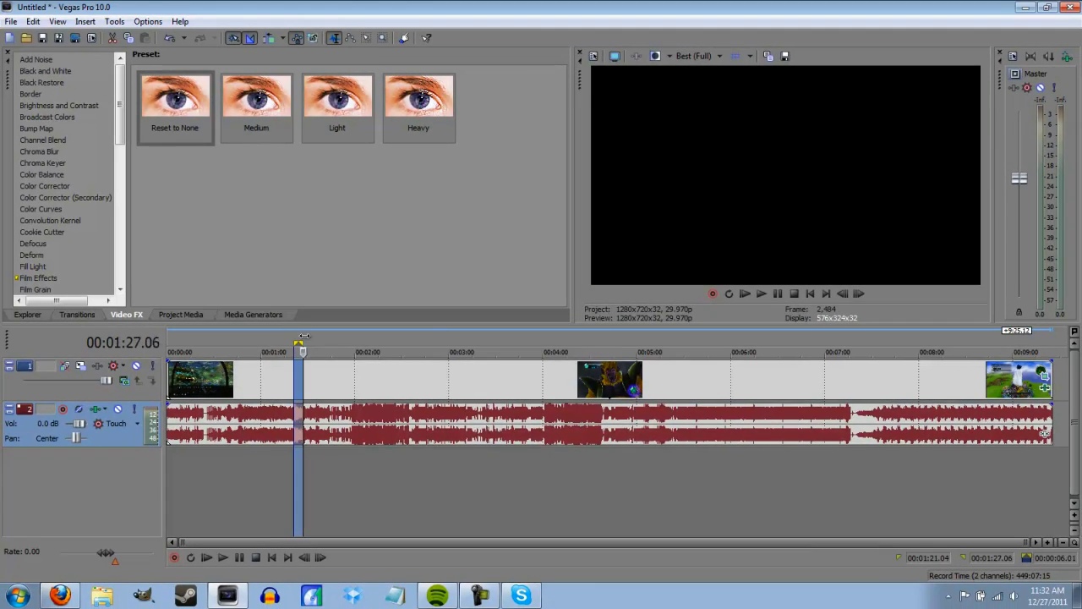
left_click_drag(304, 337, 305, 336)
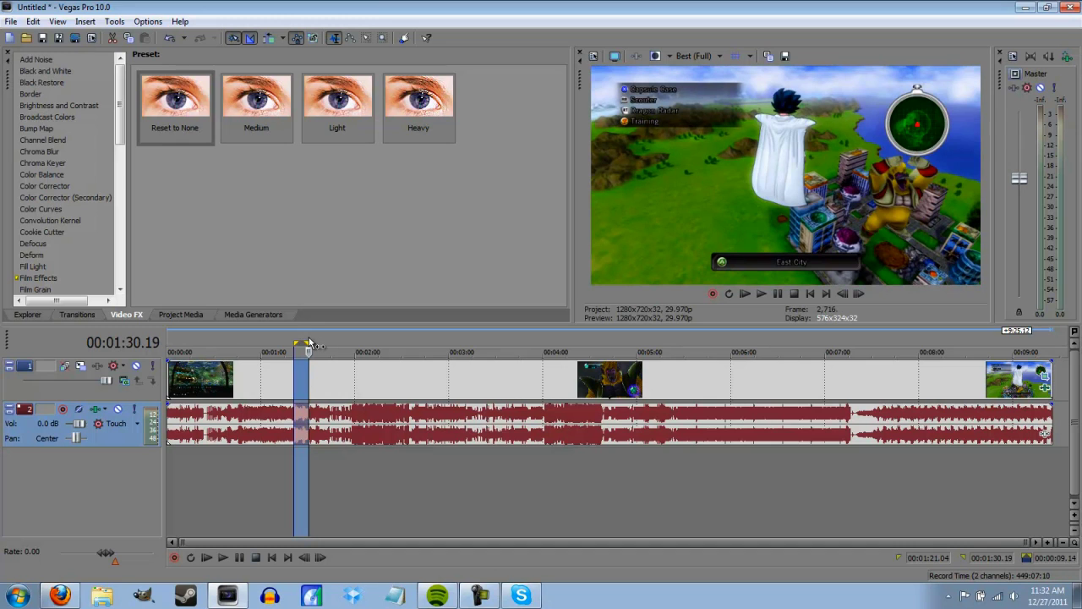
left_click(11, 21)
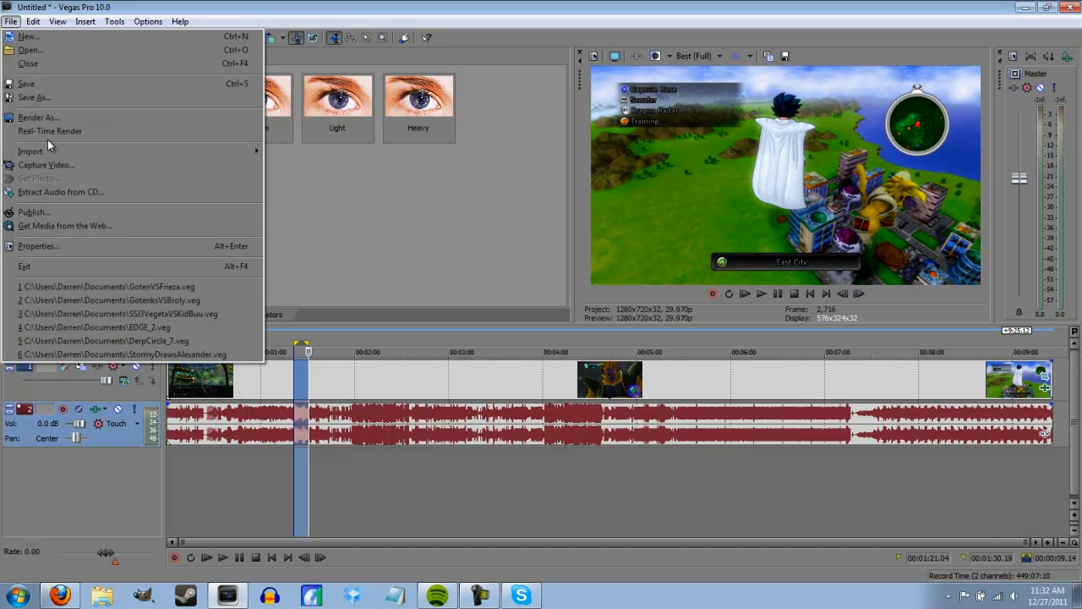
left_click(48, 118)
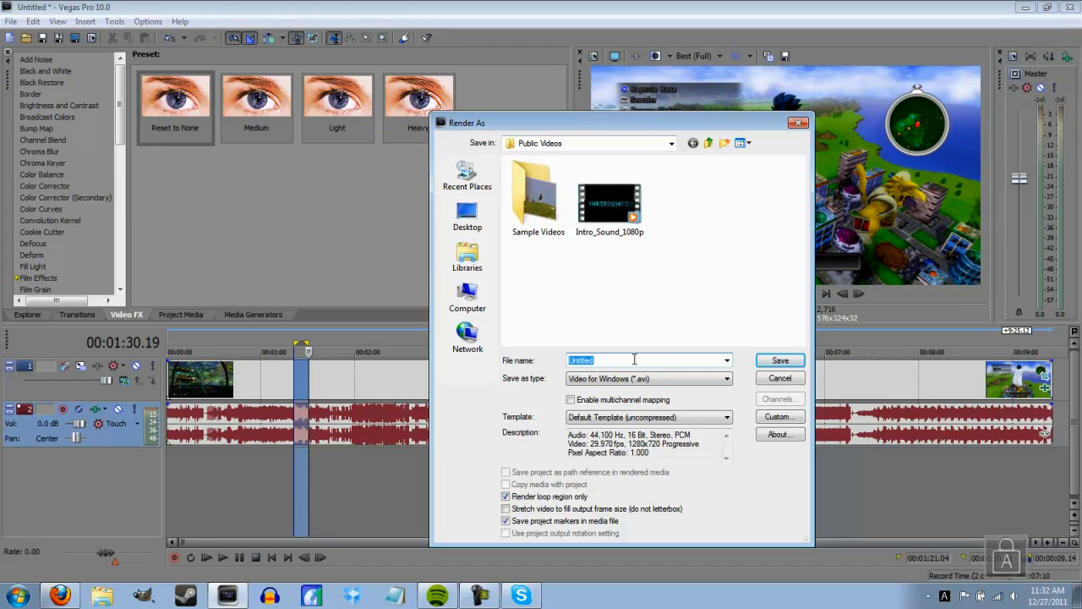
type("DERPTEST")
key("Caps_Lock")
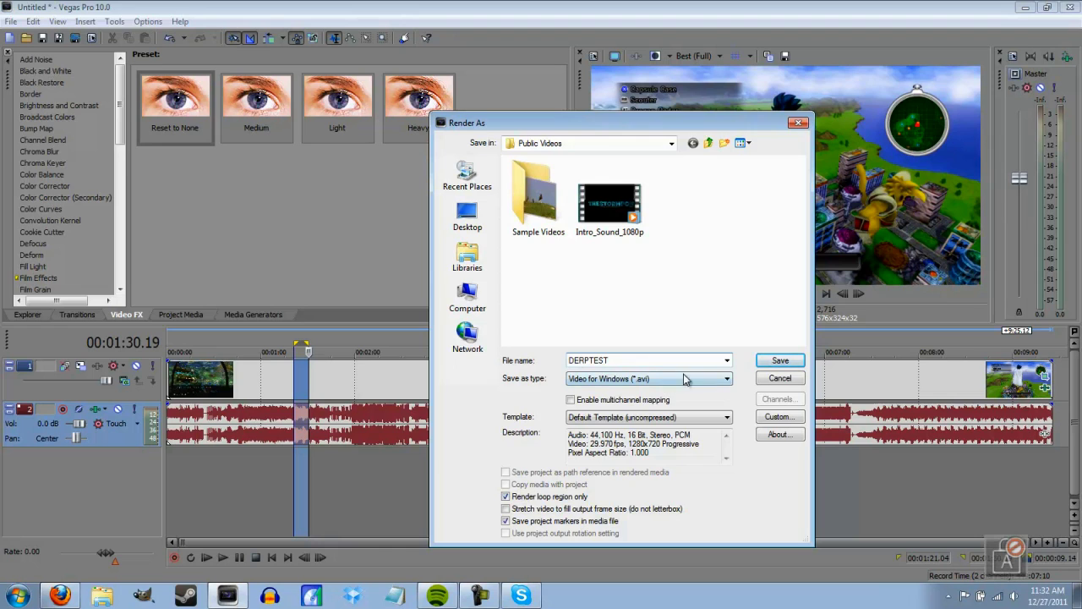
left_click(761, 360)
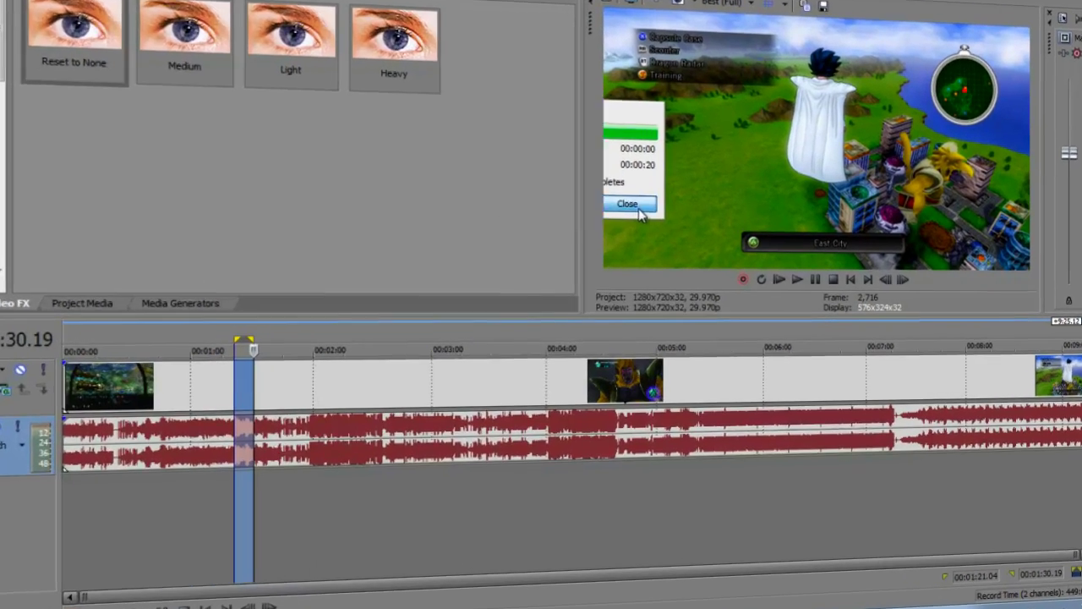
left_click(612, 230)
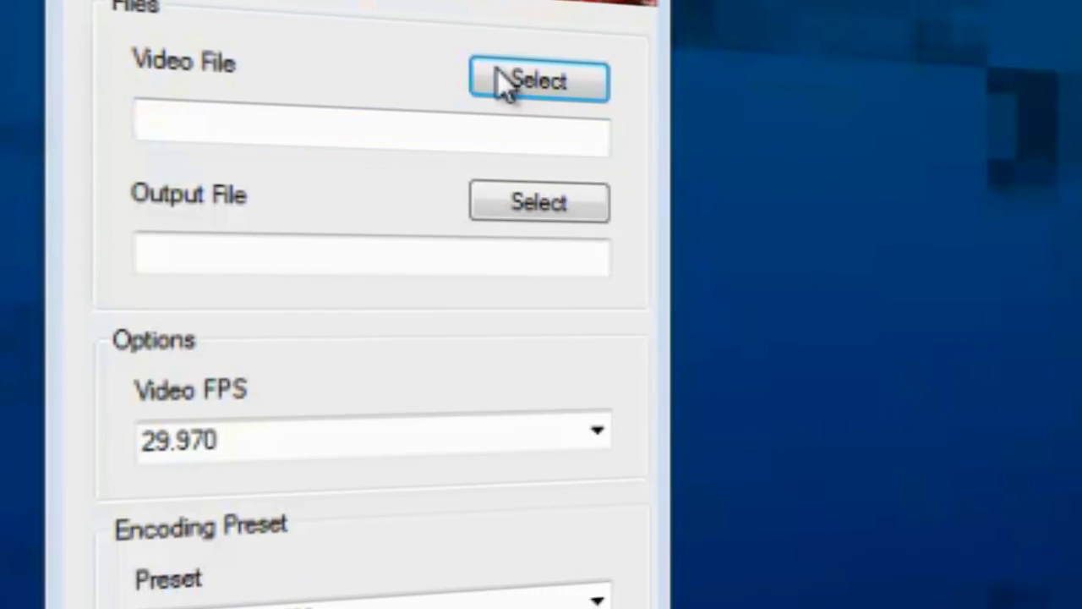
- Load DERPTEST.avi as source and set derptest.mp4 (h.264 MPEG Container) as output
left_click(710, 179)
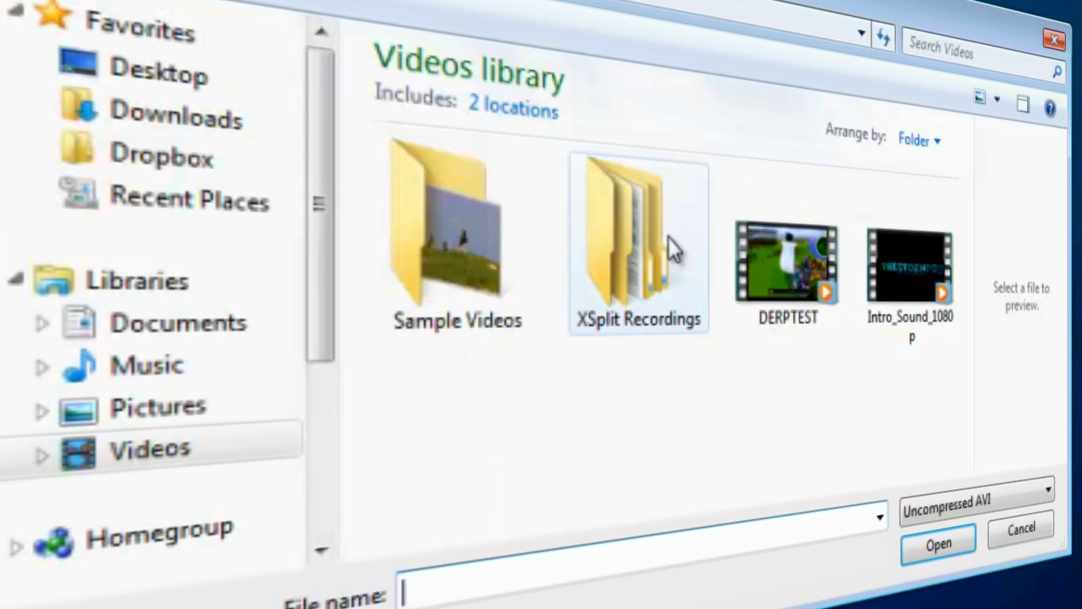
double_click(790, 259)
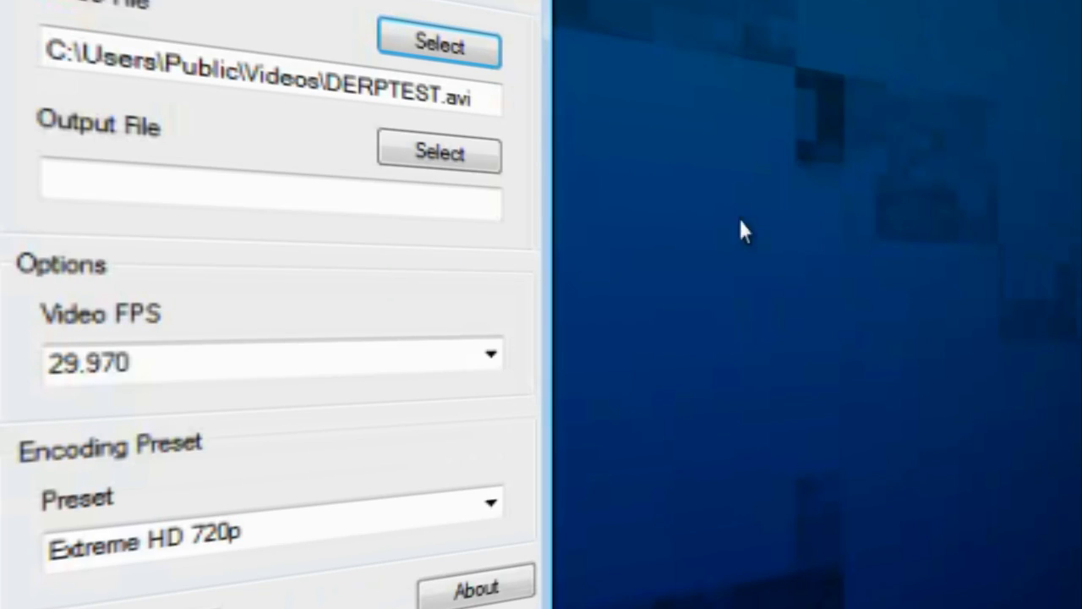
left_click(466, 150)
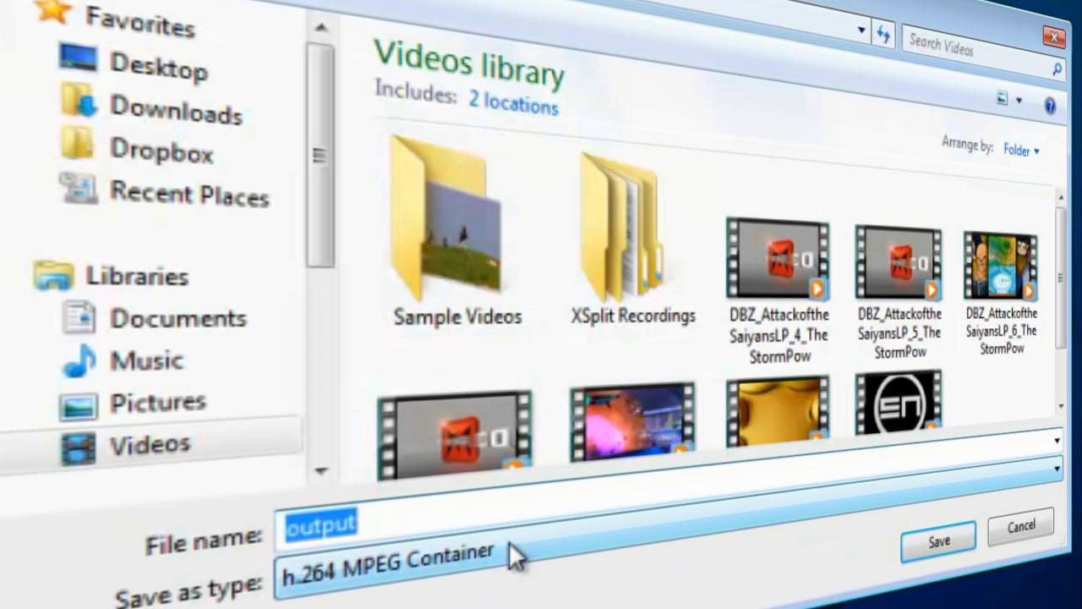
left_click(505, 548)
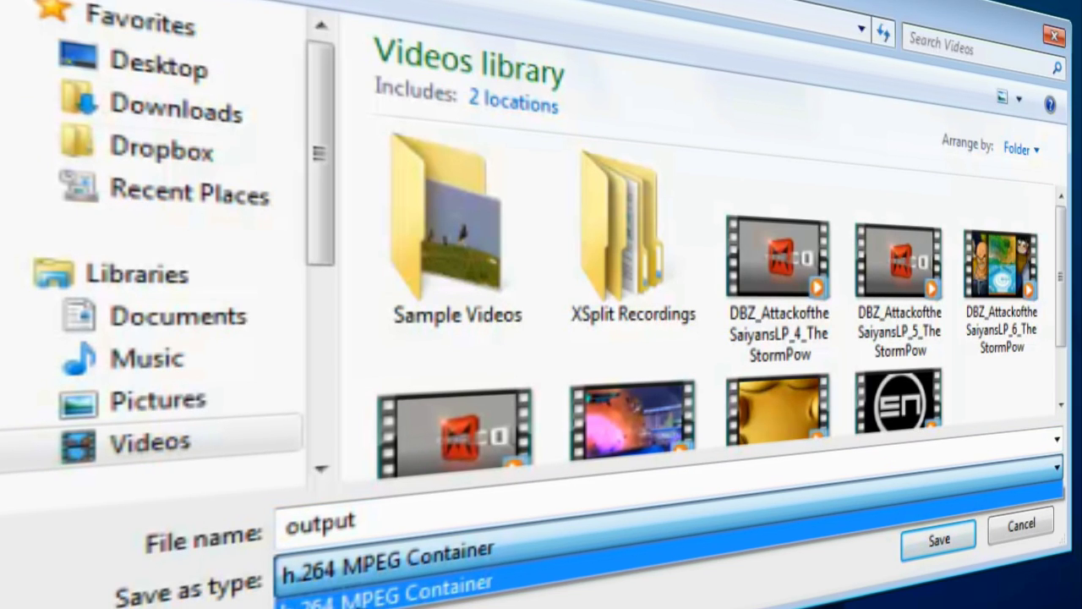
left_click(396, 592)
double_click(398, 517)
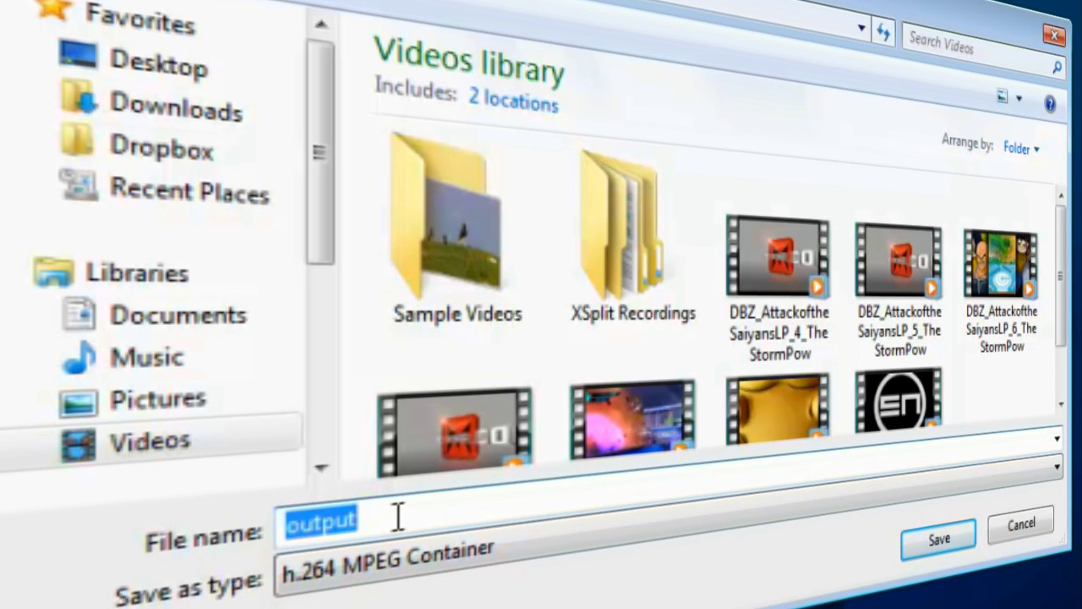
type("derptest")
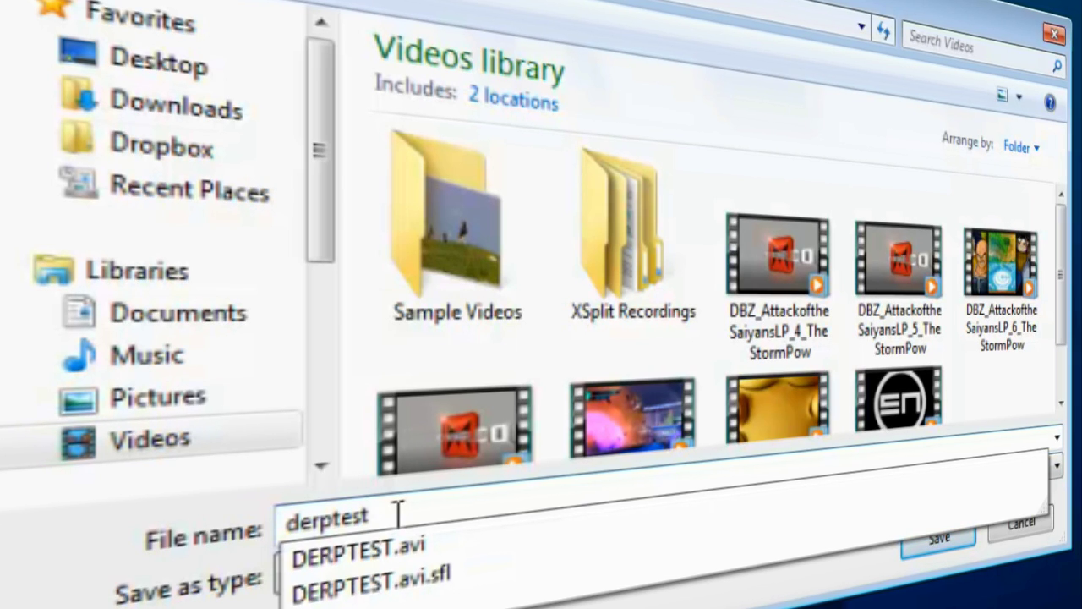
key("Return")
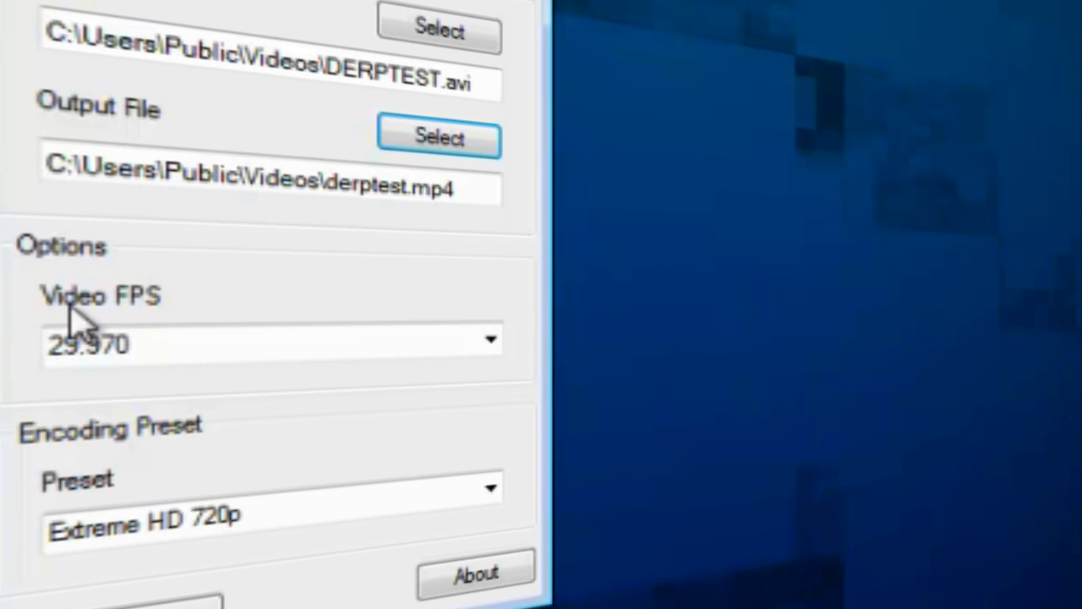
- Drop down the Encoding Preset list, currently on Extreme HD 720p
left_click(492, 487)
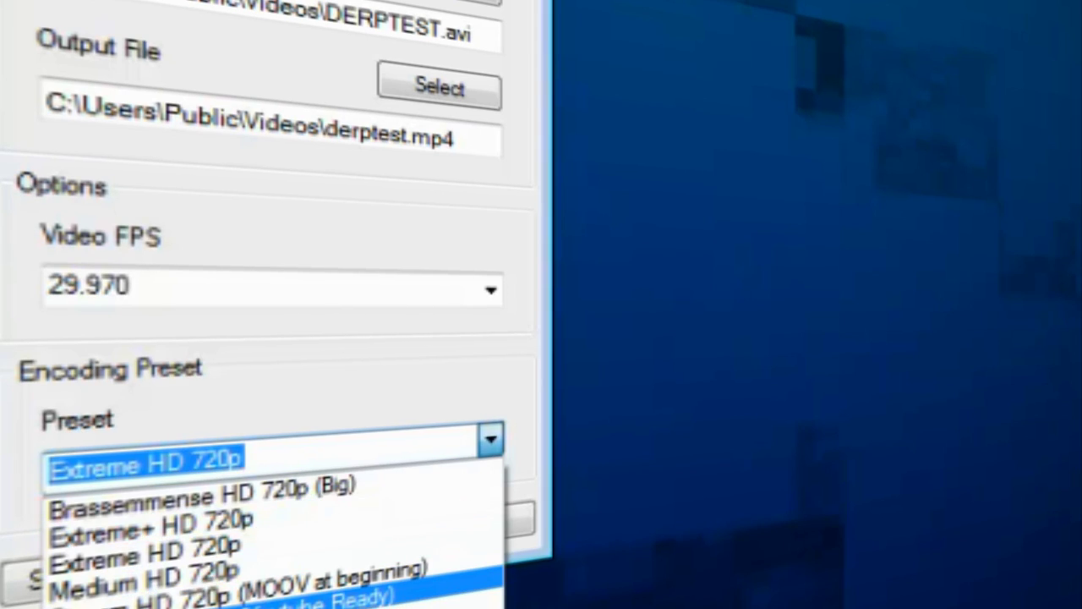
- Select the Stream HD 720p (Youtube Ready) preset from the list
left_click(186, 600)
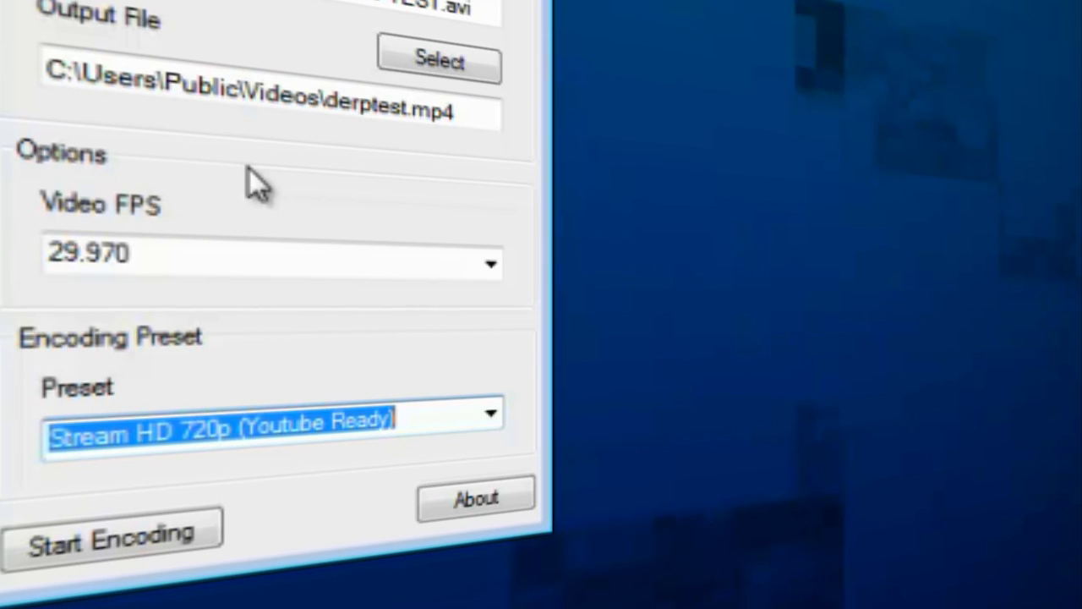
- Leave the preset unchanged and start encoding DERPTEST.avi into derptest.mp4
left_click(492, 414)
left_click(493, 413)
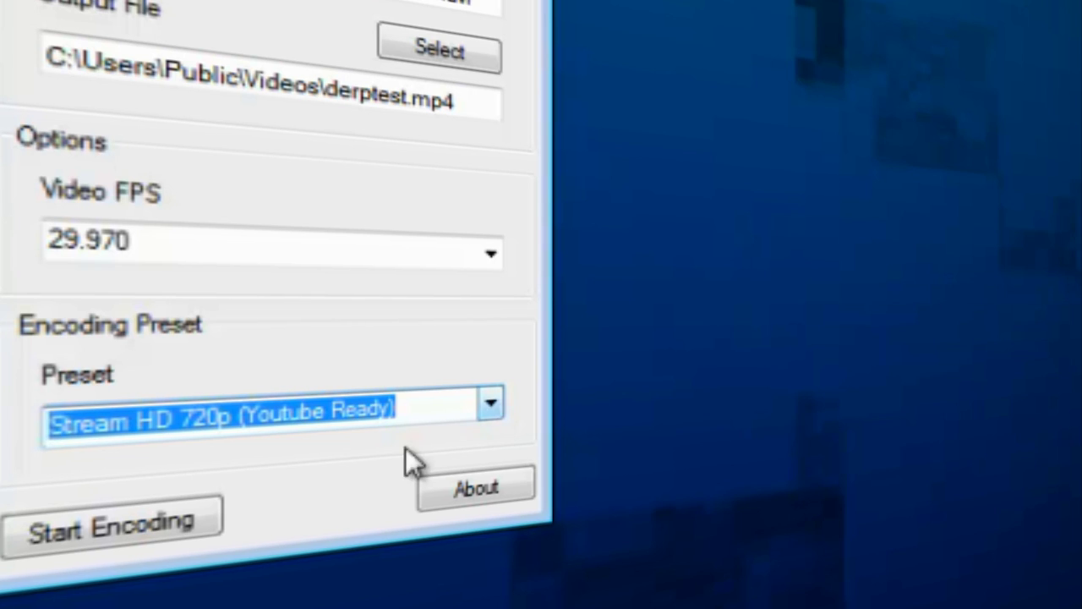
left_click(186, 520)
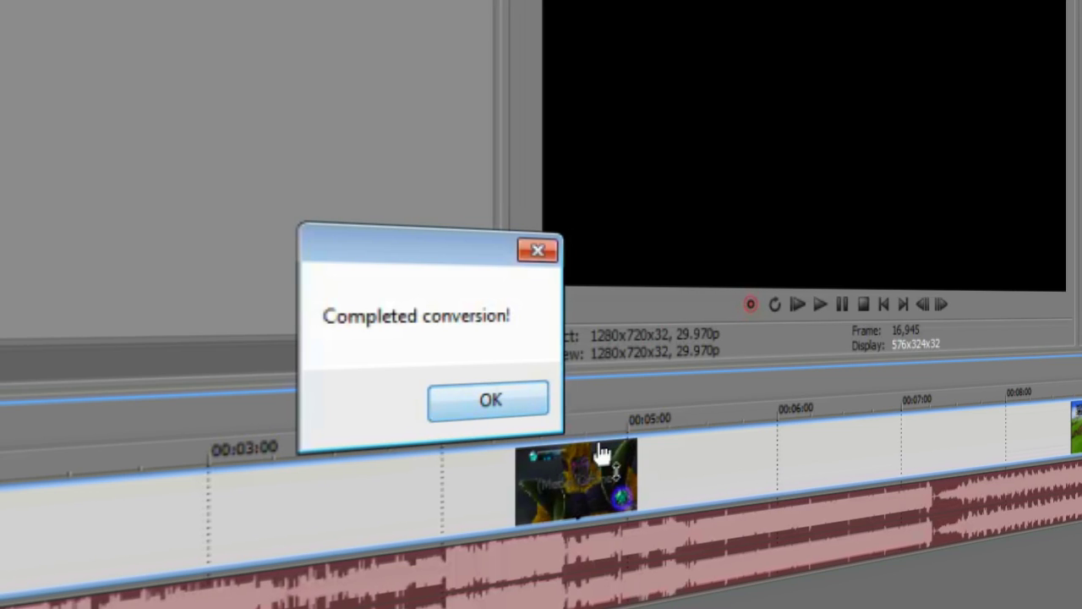
- Dismiss the 'Completed conversion!' notice once encoding finishes
left_click(512, 406)
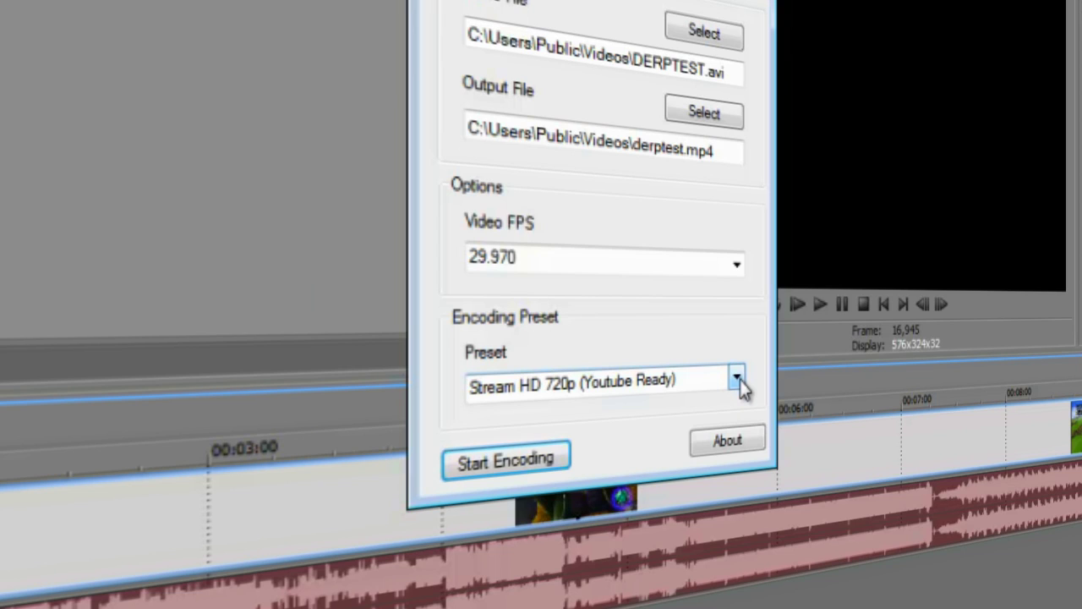
- Show the preset list, keeping Stream HD 720p (Youtube Ready) selected
left_click(738, 380)
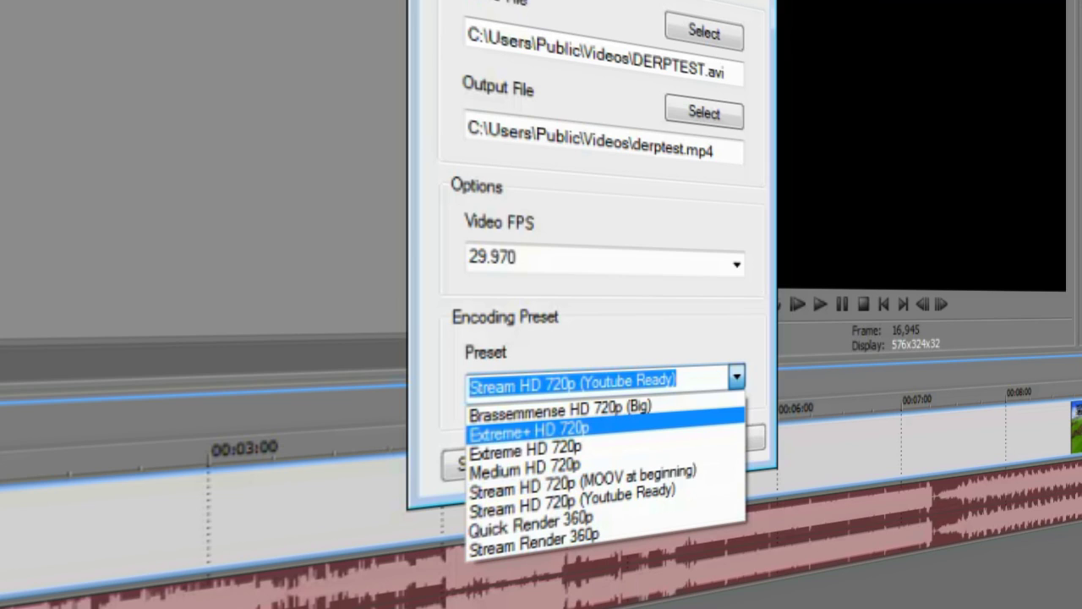
- Close the preset list and Easy H.264, returning to the Vegas timeline
key("Escape")
key("Escape")
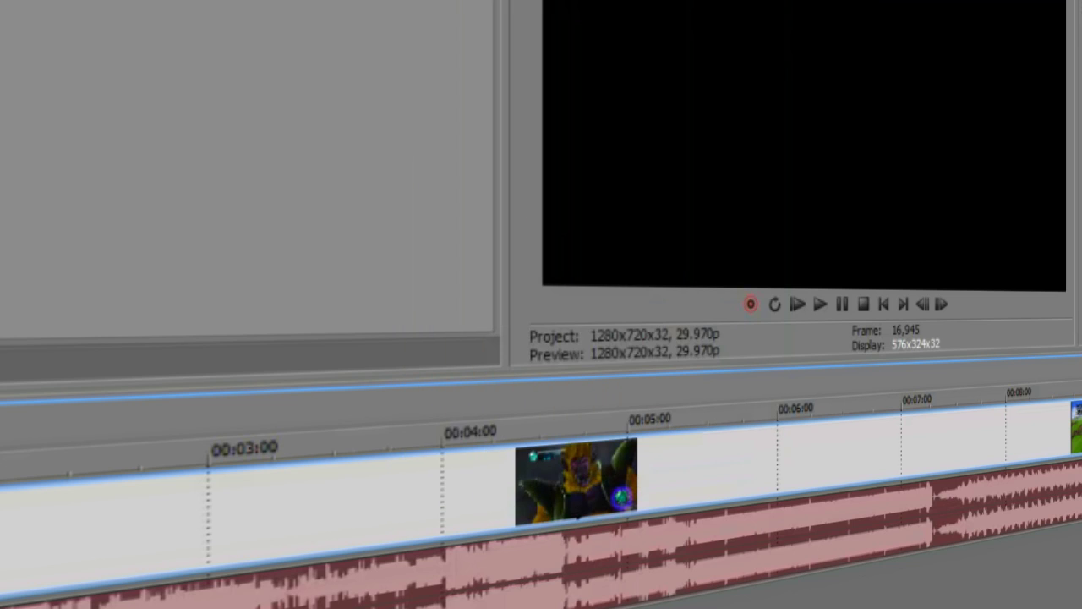